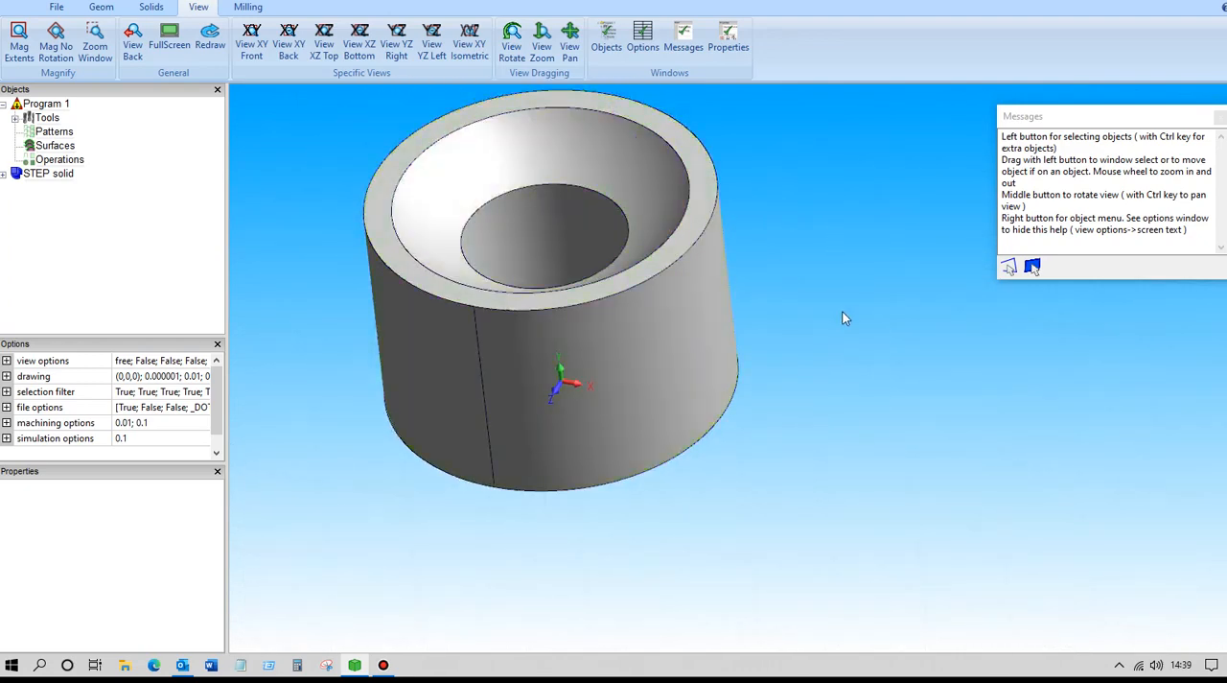
Rotate the STEP solid 90 degrees in the YZ plane about position 0, 0, 0.
middle_click_drag(848, 300, 855, 272)
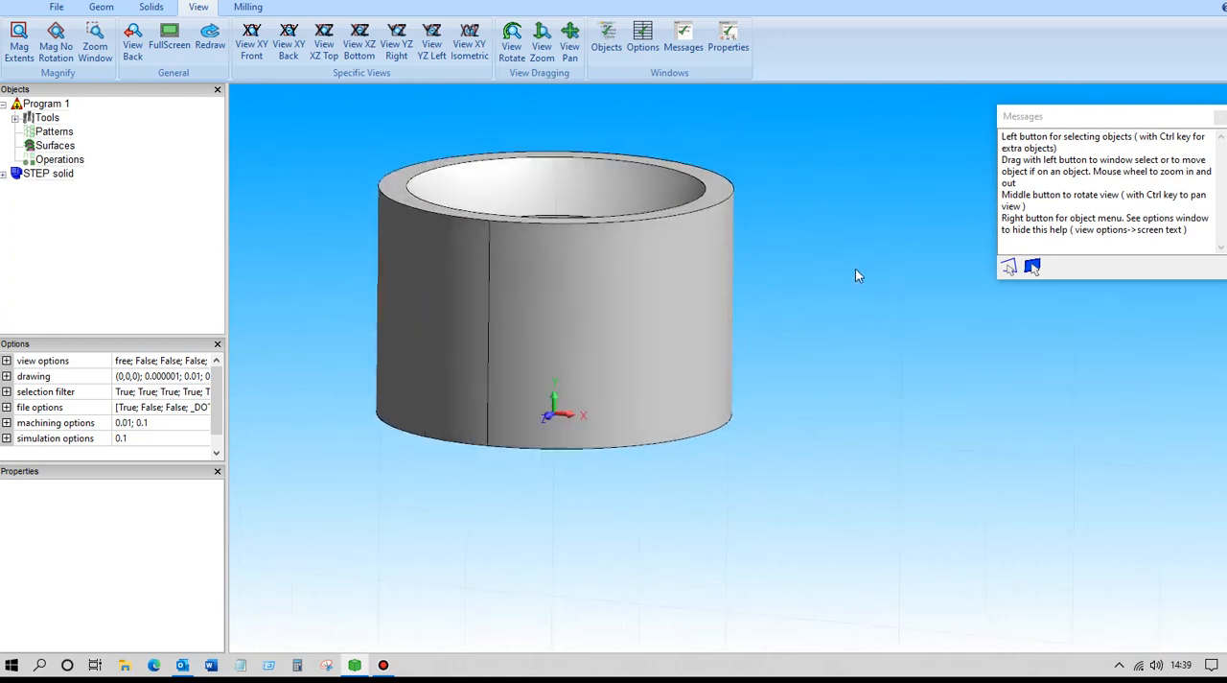
left_click(469, 44)
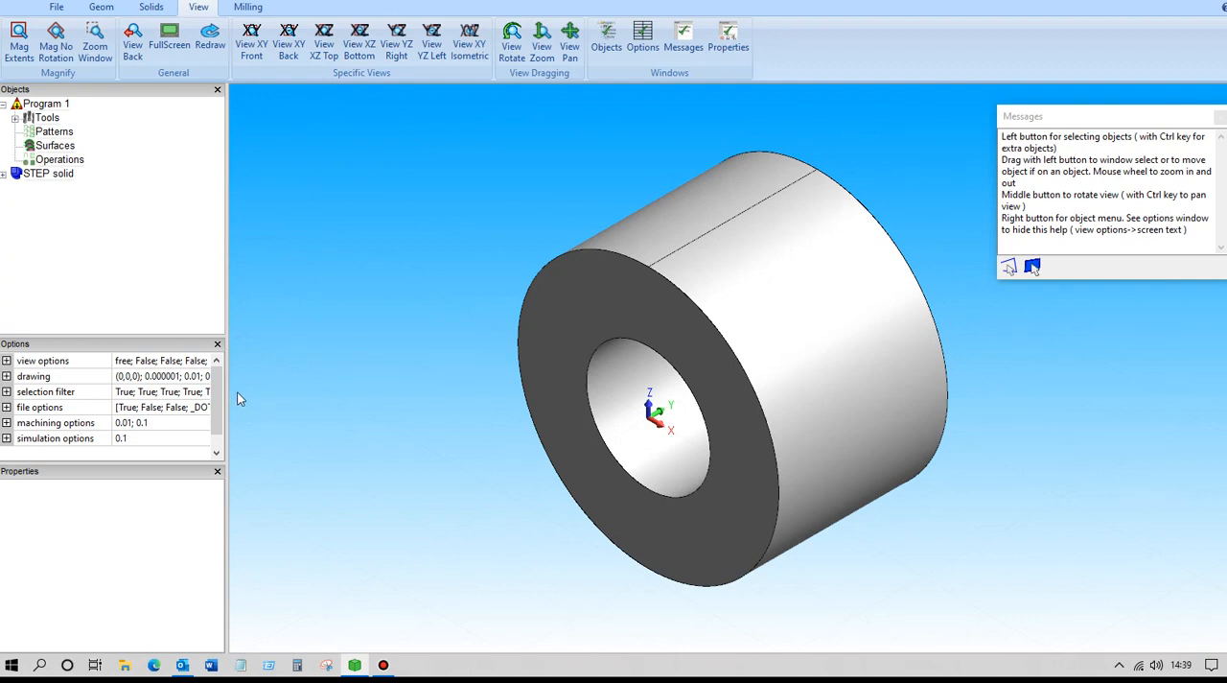
left_click(101, 7)
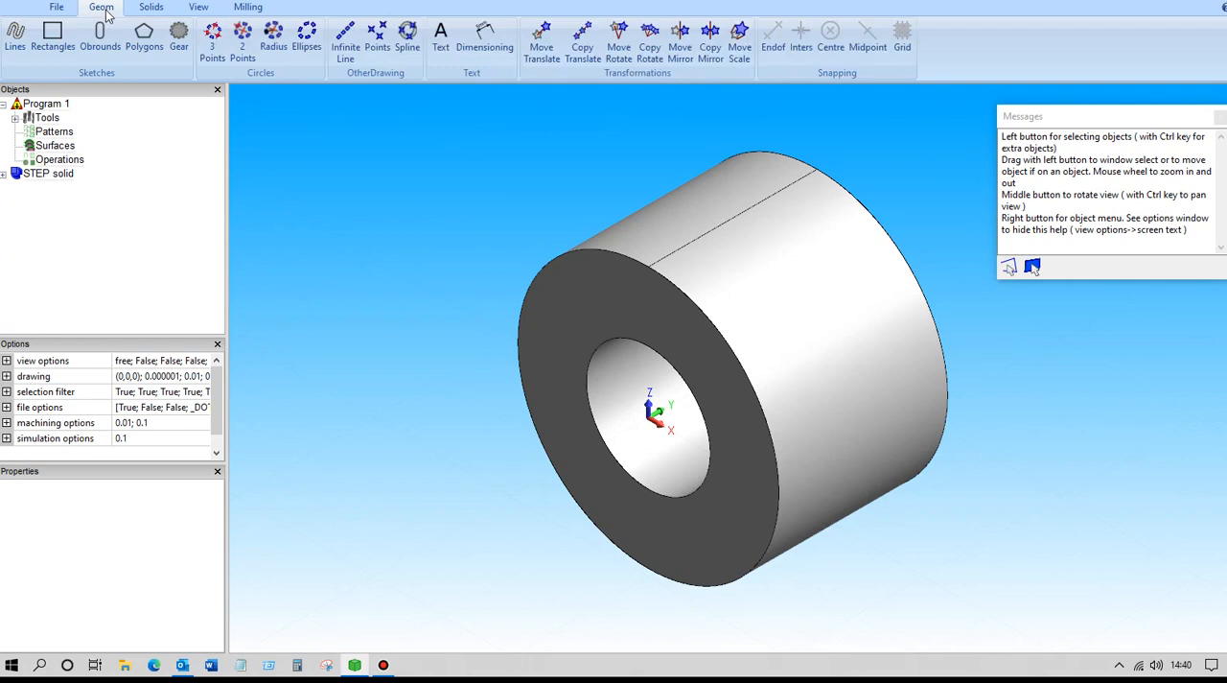
left_click(618, 48)
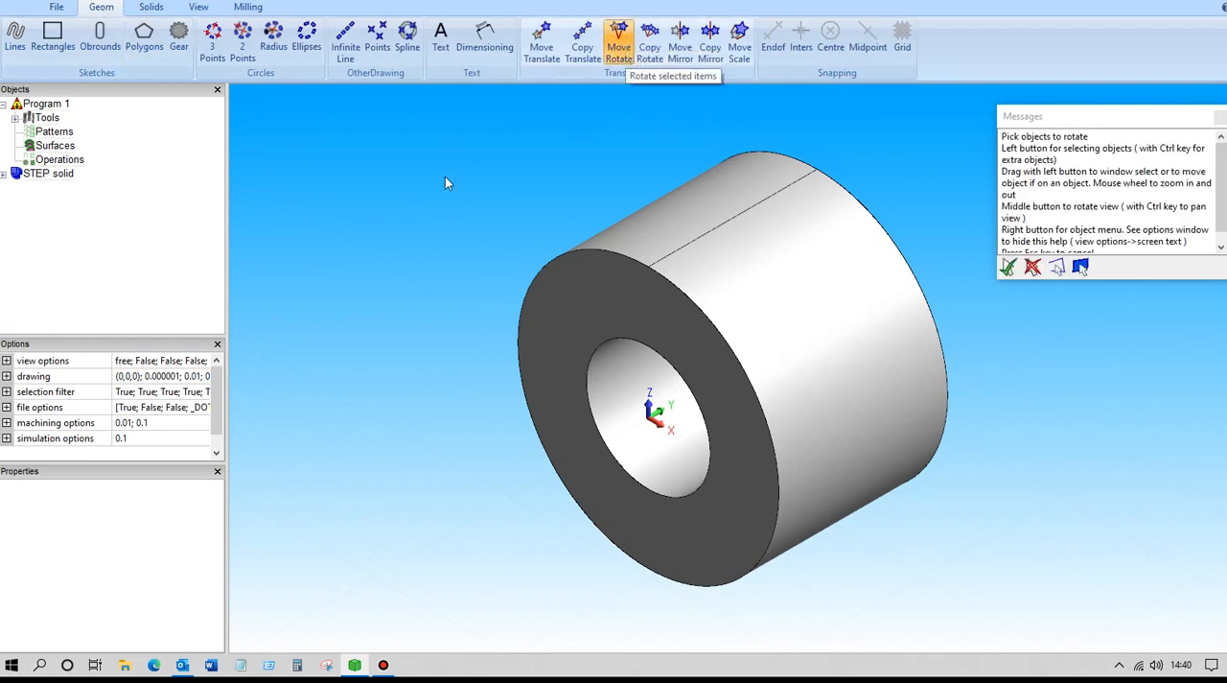
left_click(43, 176)
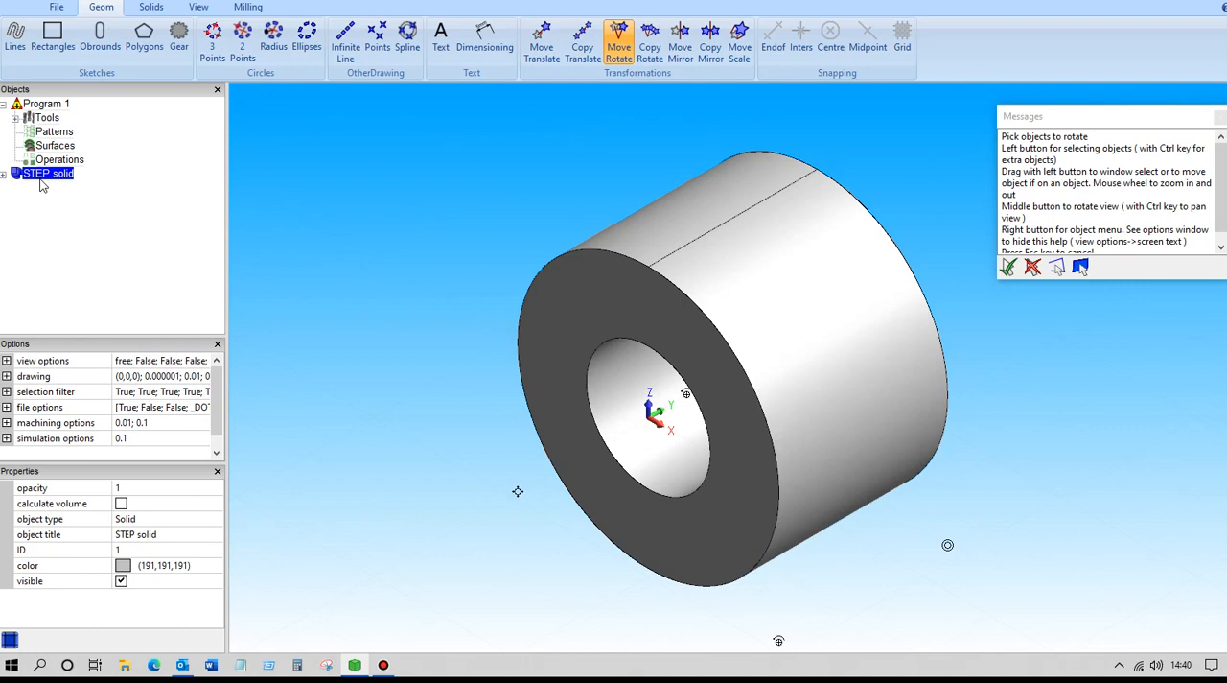
key("Return")
left_click_drag(105, 243, 66, 239)
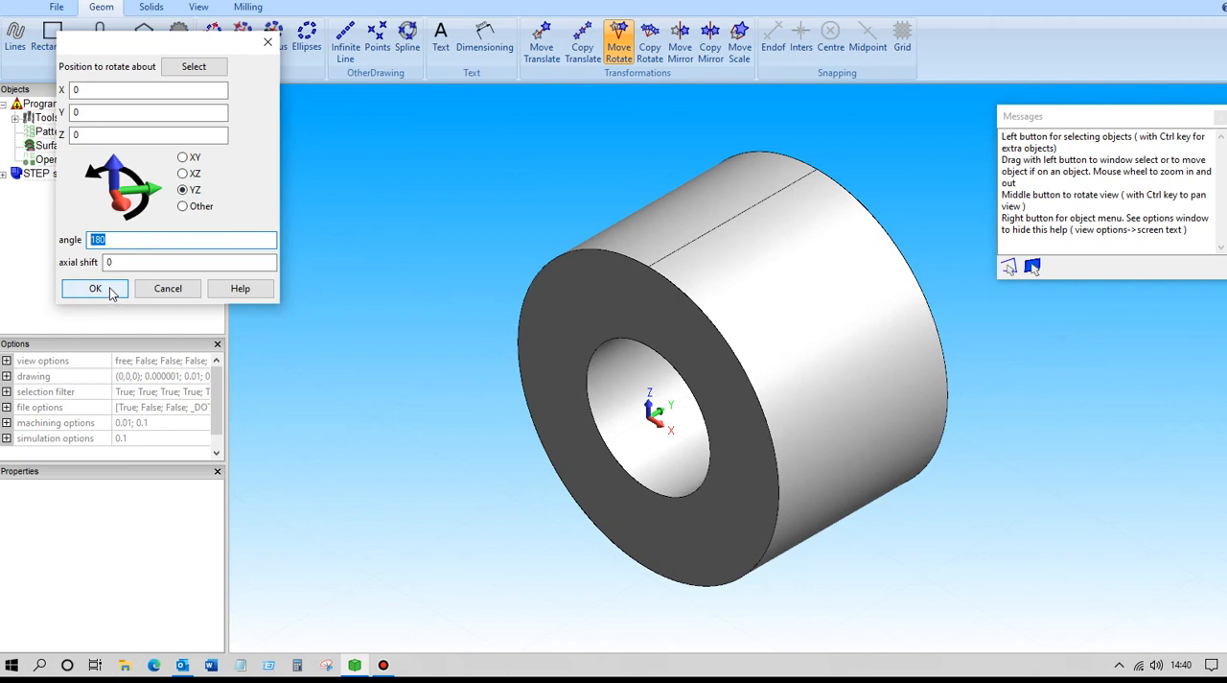
type("90")
left_click(105, 290)
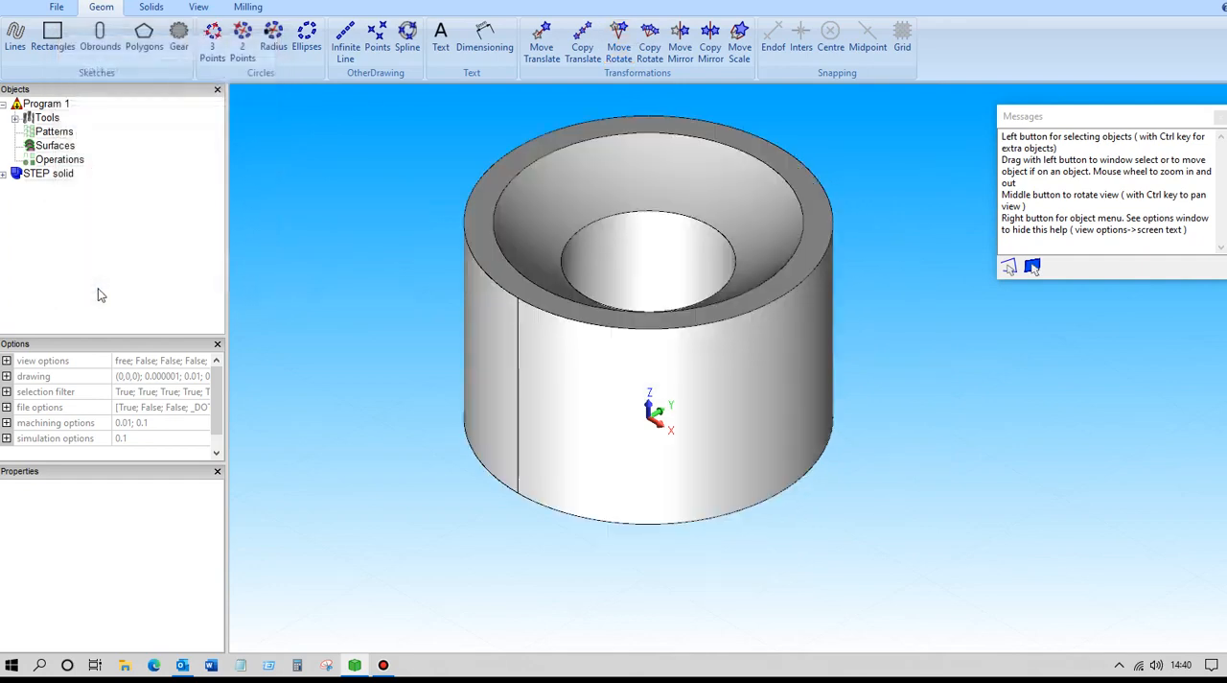
Set the milling origin on the solid to X mid, Y mid and Z max.
mouse_move(425, 362)
middle_mouse_down()
mouse_move(422, 293)
mouse_move(397, 351)
mouse_move(415, 379)
middle_mouse_up()
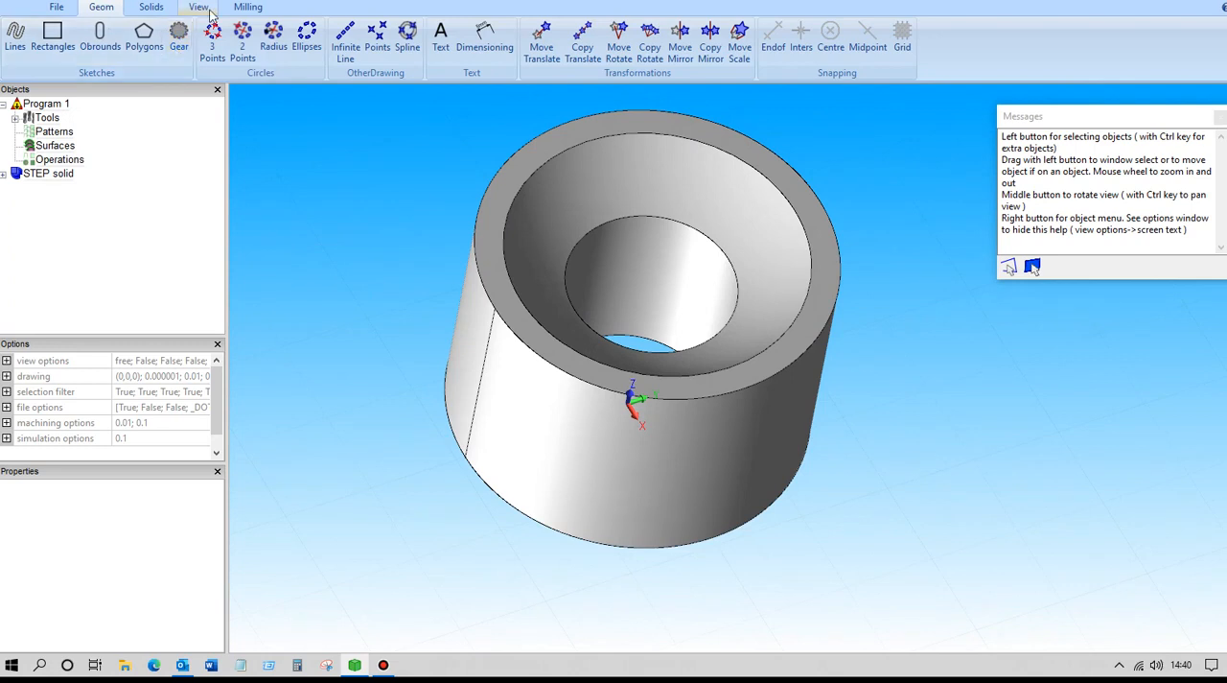
left_click(251, 9)
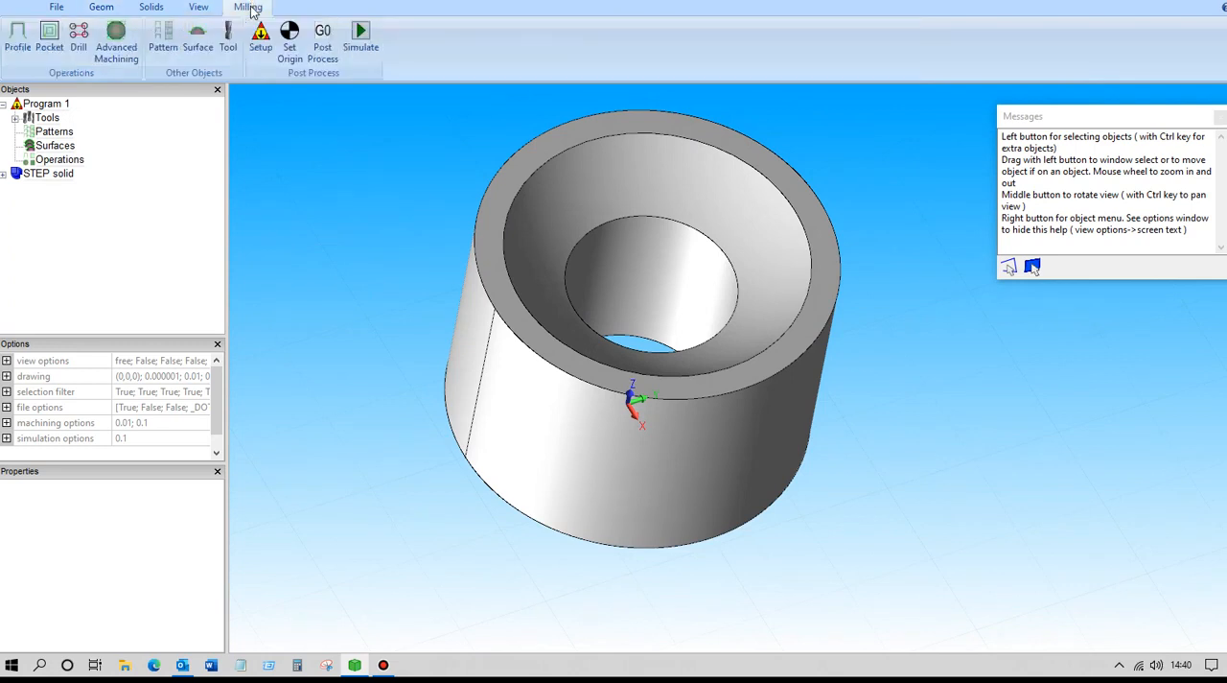
left_click(292, 42)
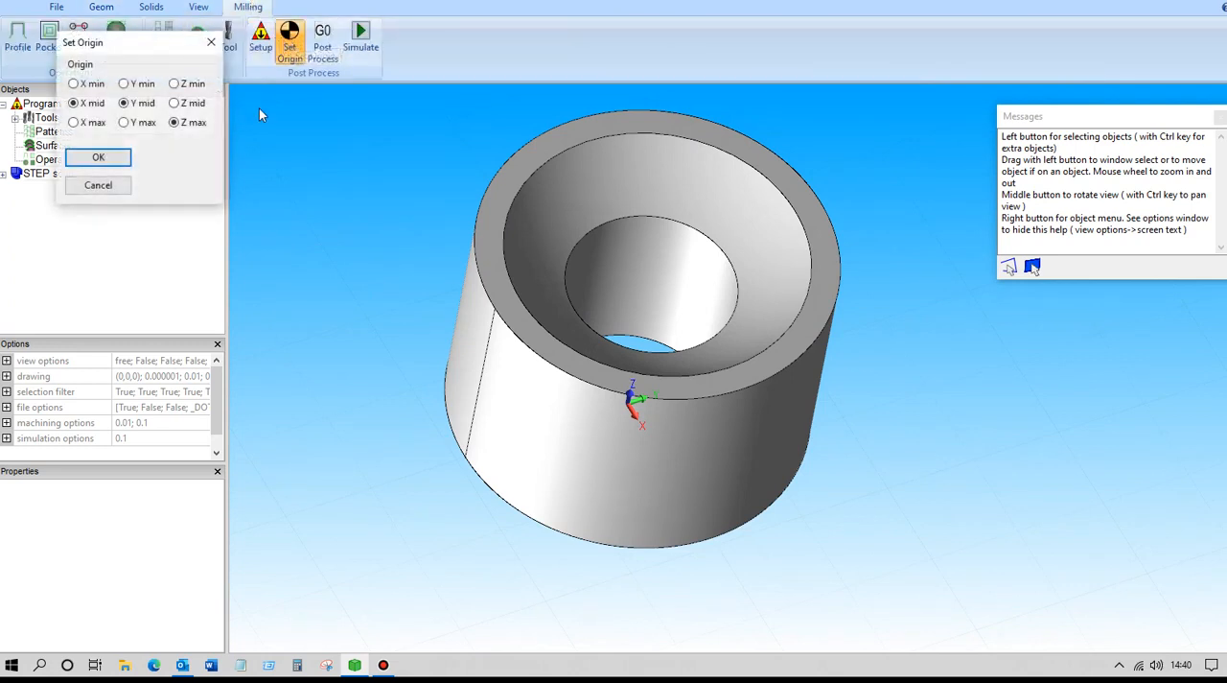
left_click(124, 103)
left_click(101, 159)
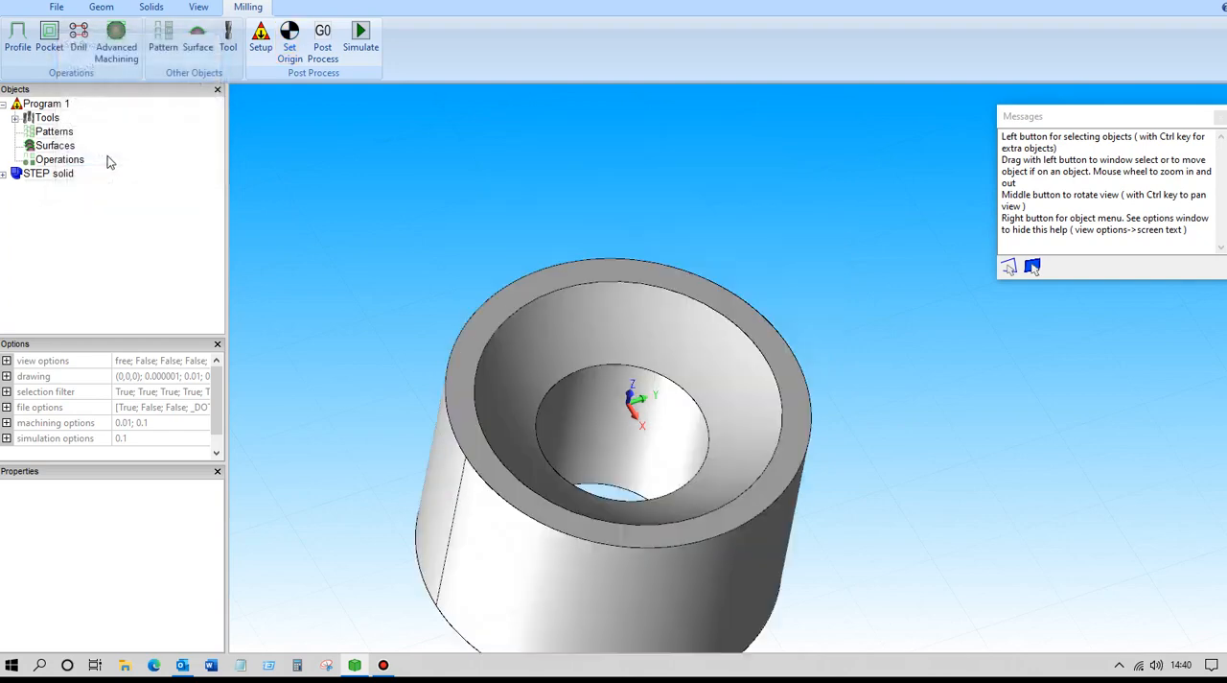
Pick the spherical inner face of the solid and make a sketch from it.
middle_click_drag(326, 411, 303, 330)
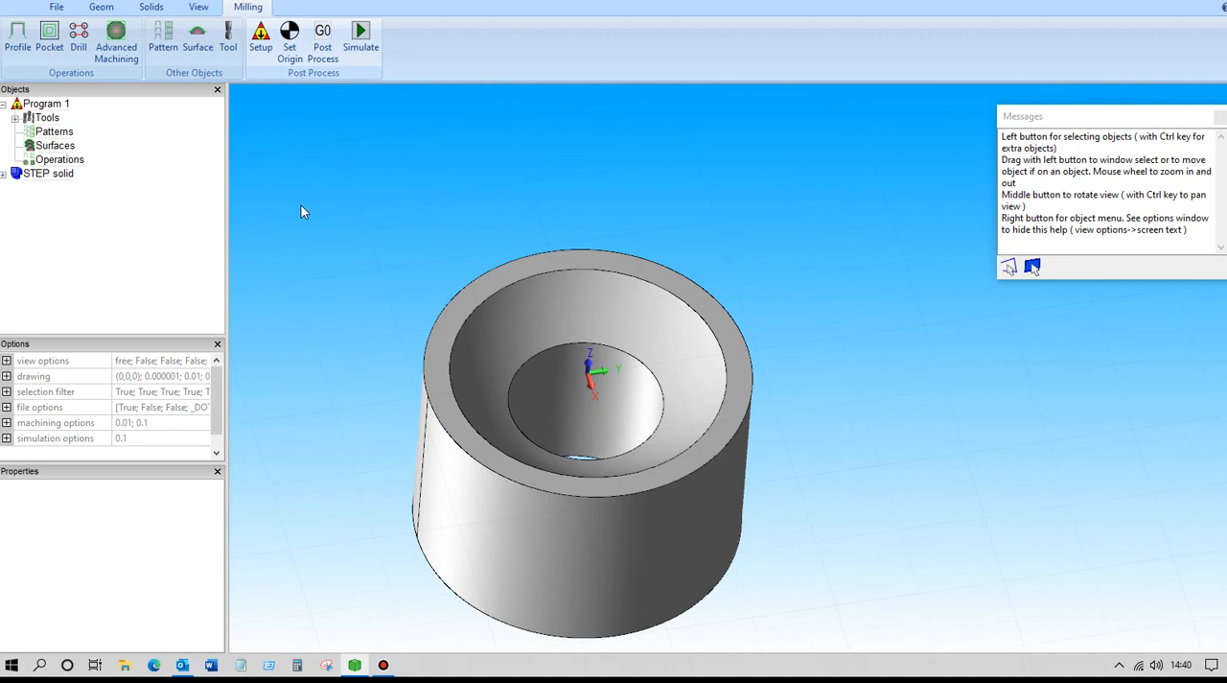
right_click(394, 227)
left_click(443, 265)
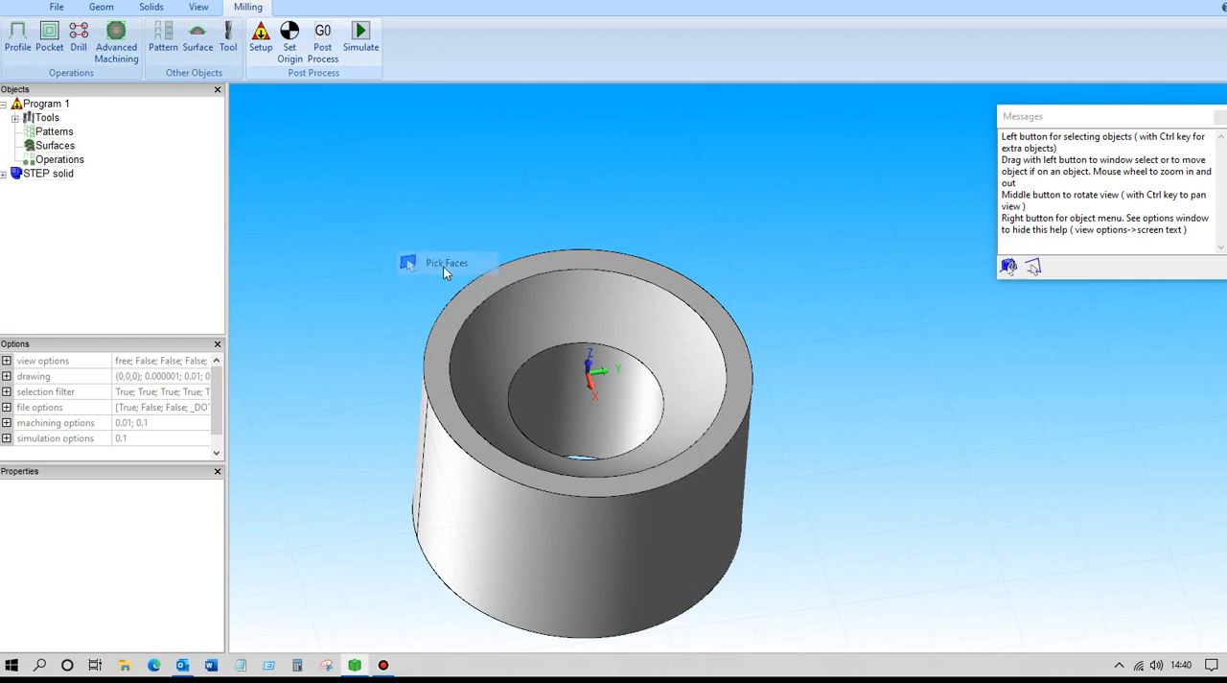
left_click(558, 299)
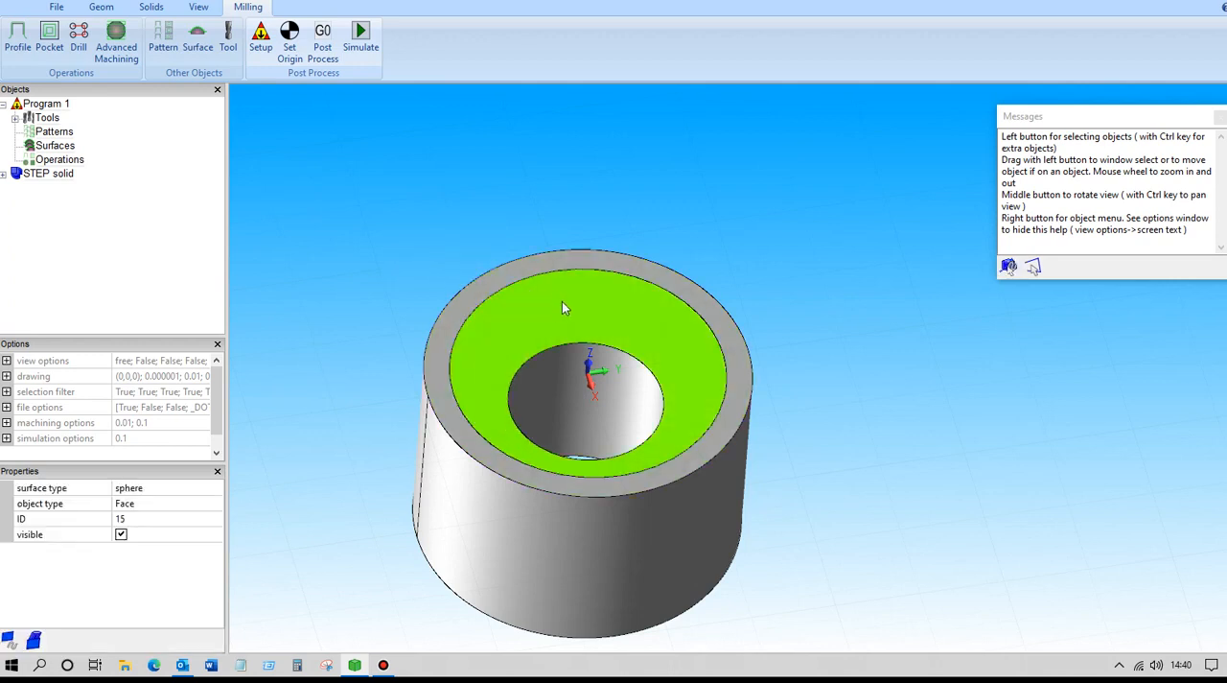
right_click(564, 305)
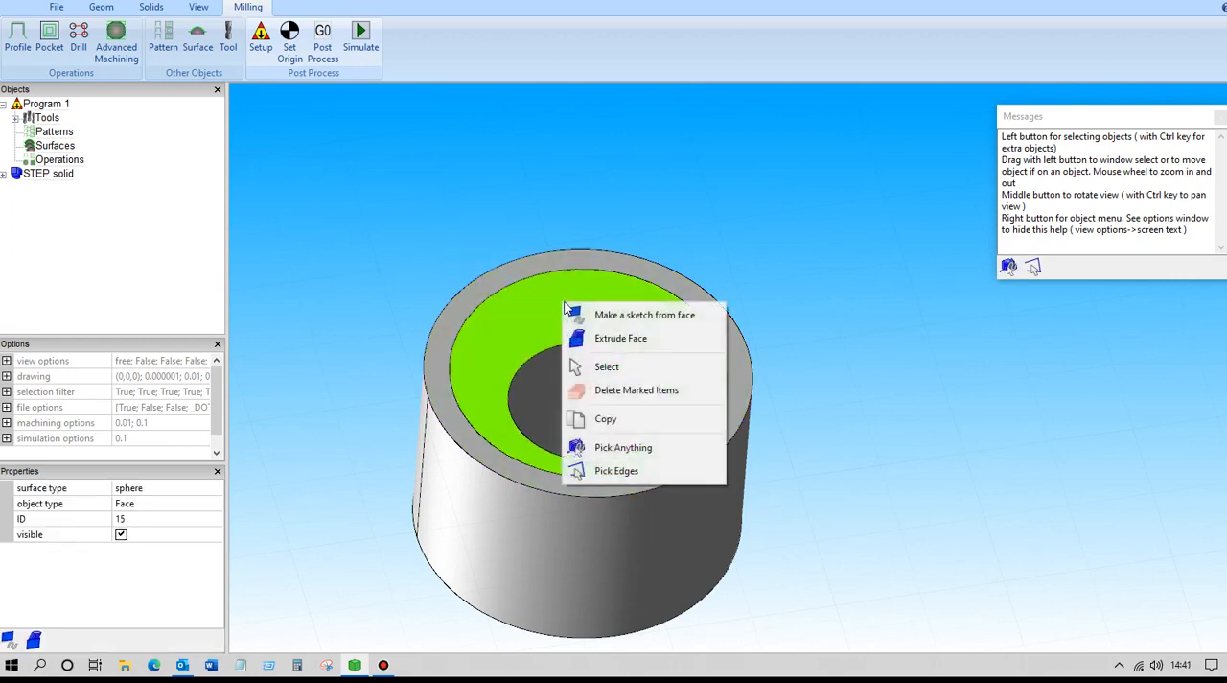
left_click(629, 316)
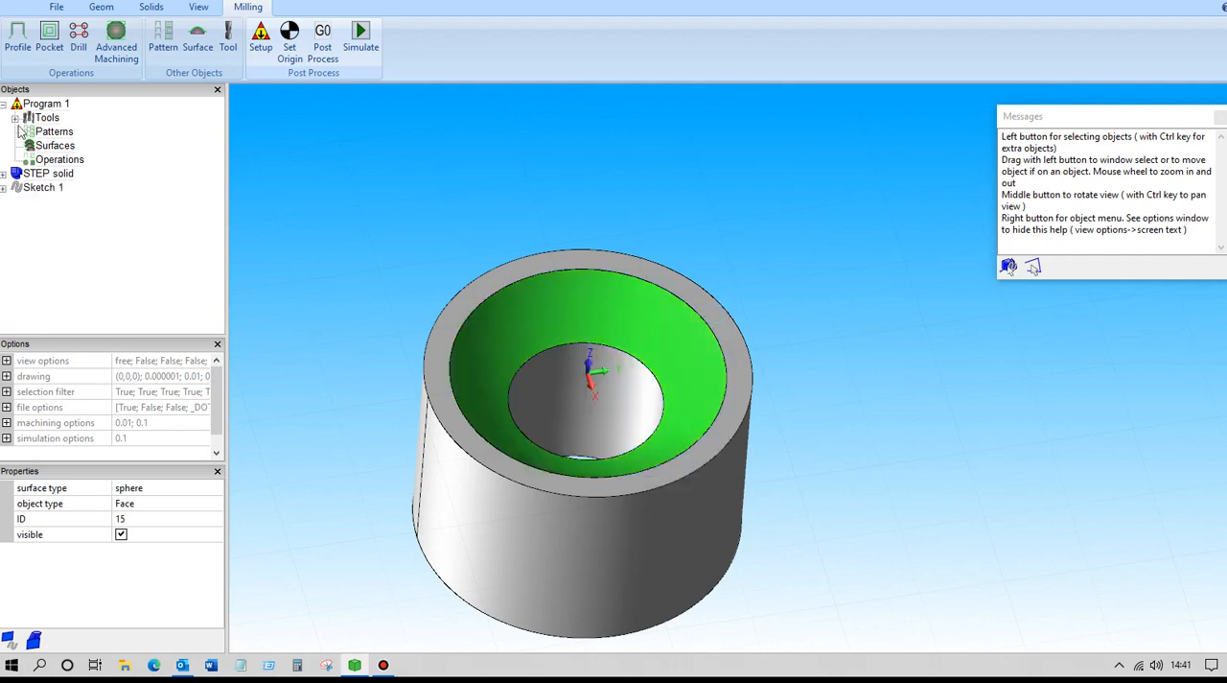
Split the sketch made from the spherical face and highlight each resulting sketch to identify its edge.
left_click(35, 188)
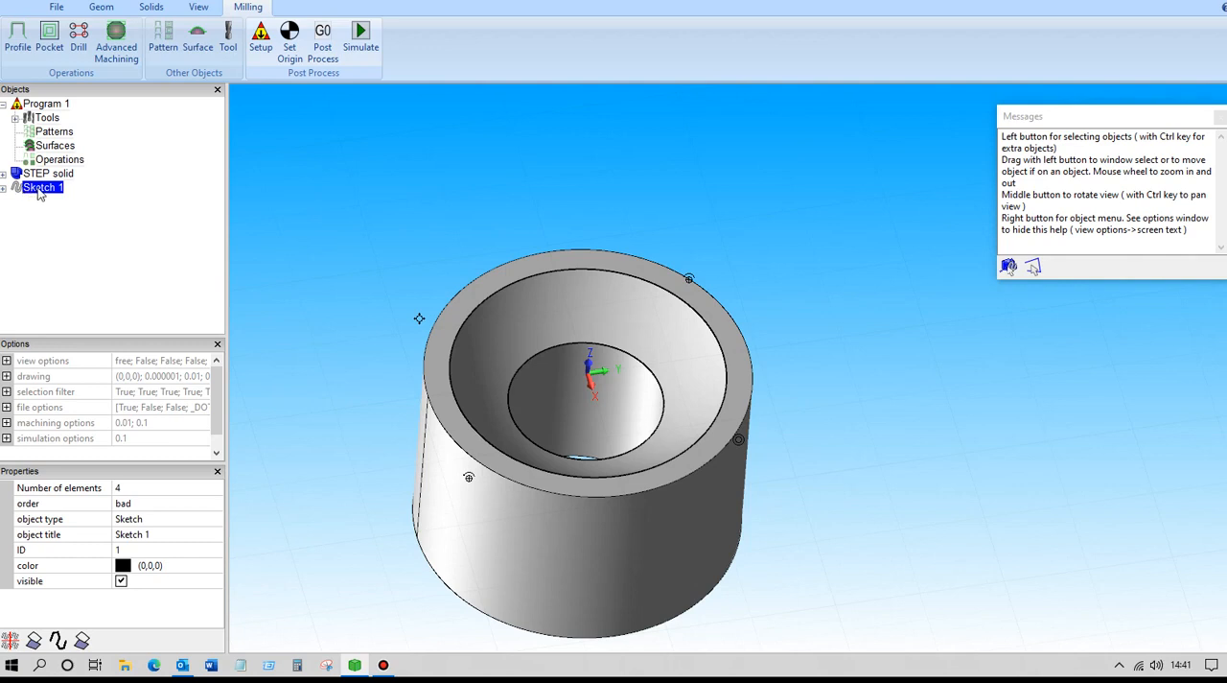
right_click(39, 189)
left_click(89, 201)
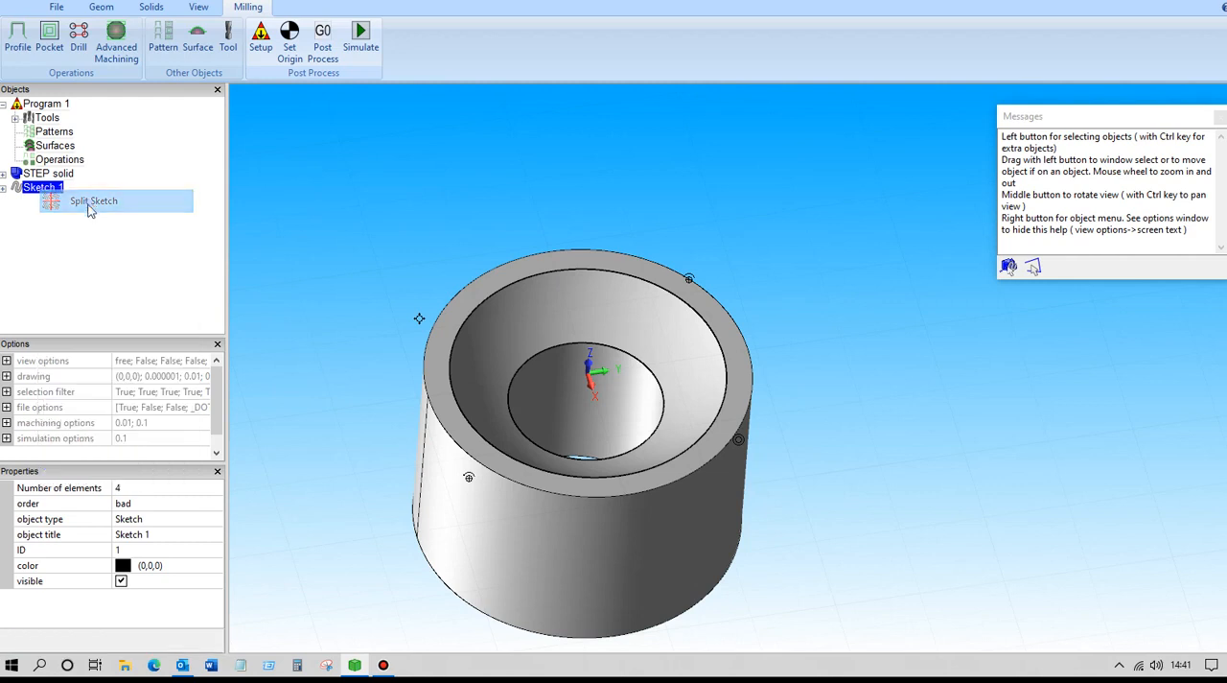
left_click(53, 202)
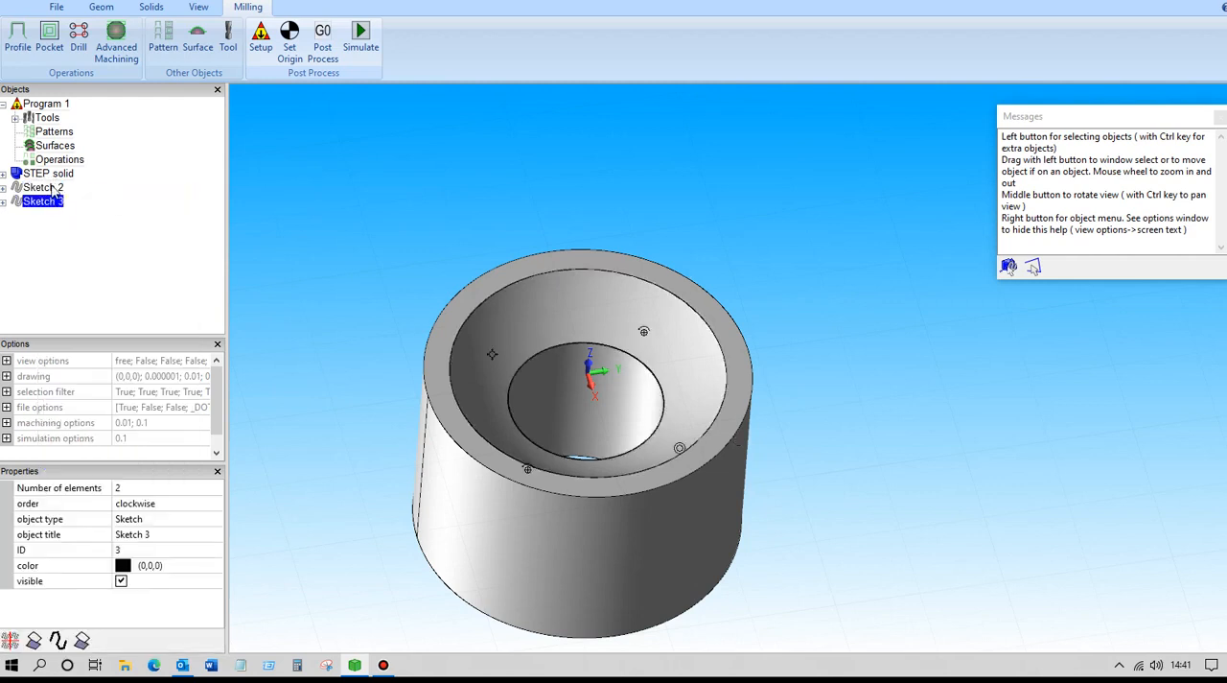
left_click(54, 189)
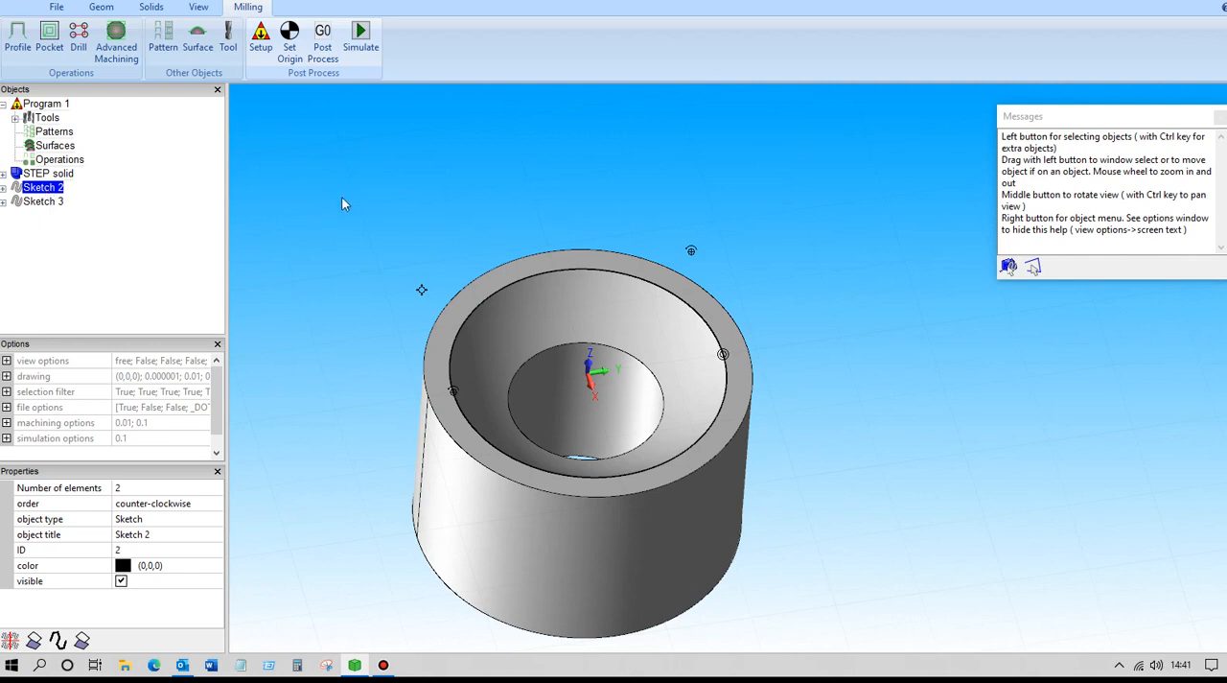
Create a milling surface from solid 1 with tolerance 0.1 and material allowance 0.
left_click(198, 40)
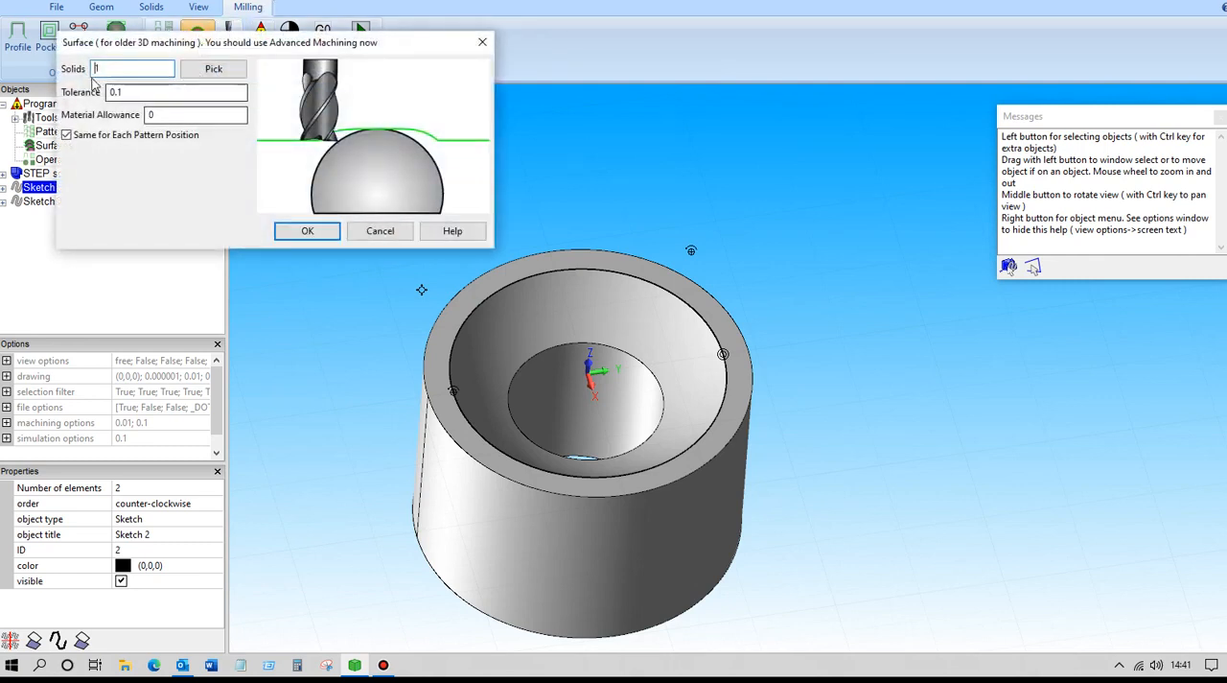
left_click(312, 233)
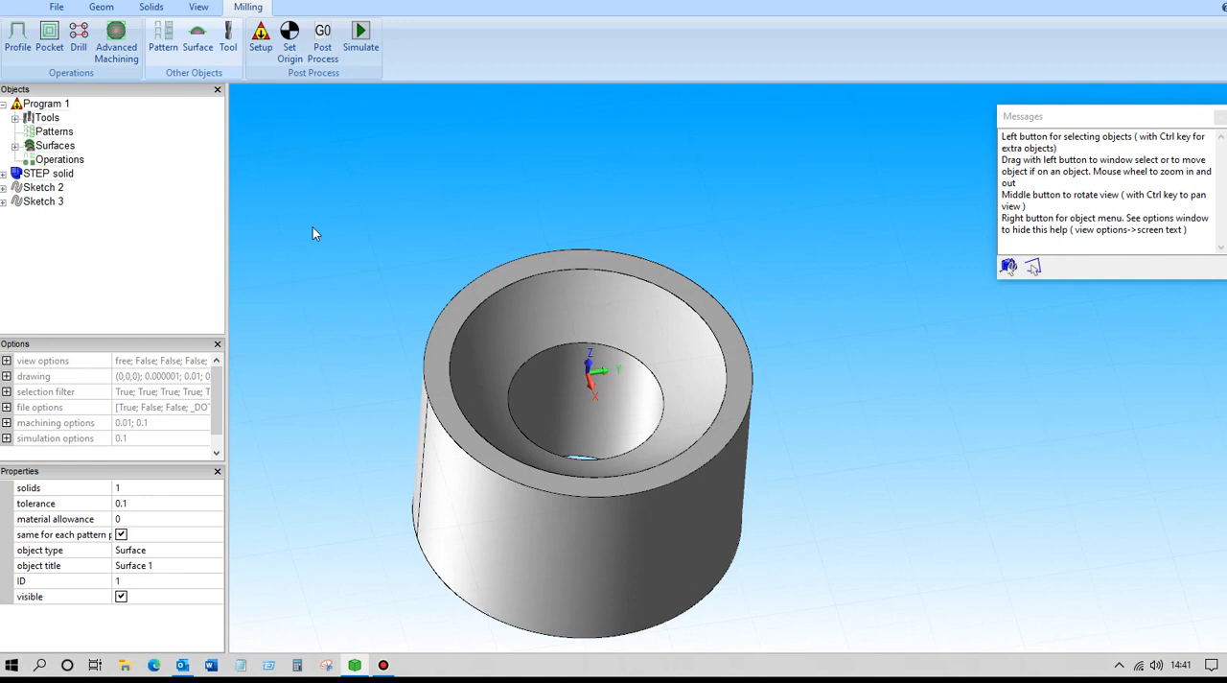
Start a new pocket operation on Sketch 2, the outer edge of the spherical face.
left_click(43, 189)
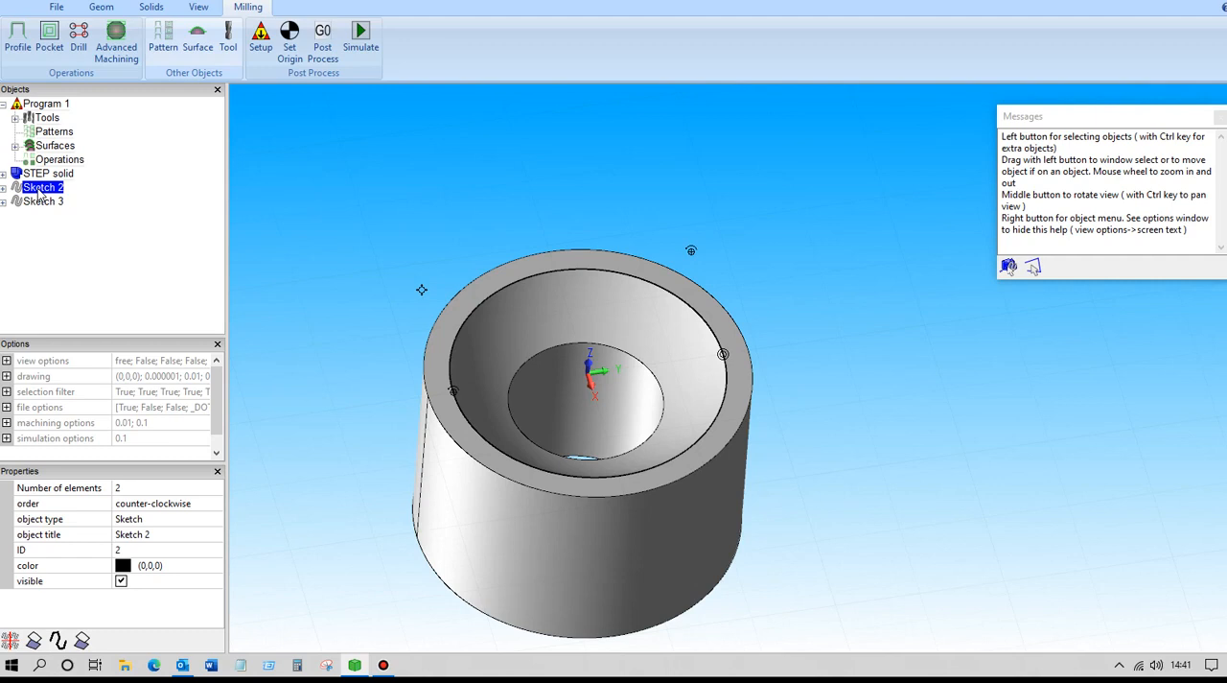
right_click(41, 195)
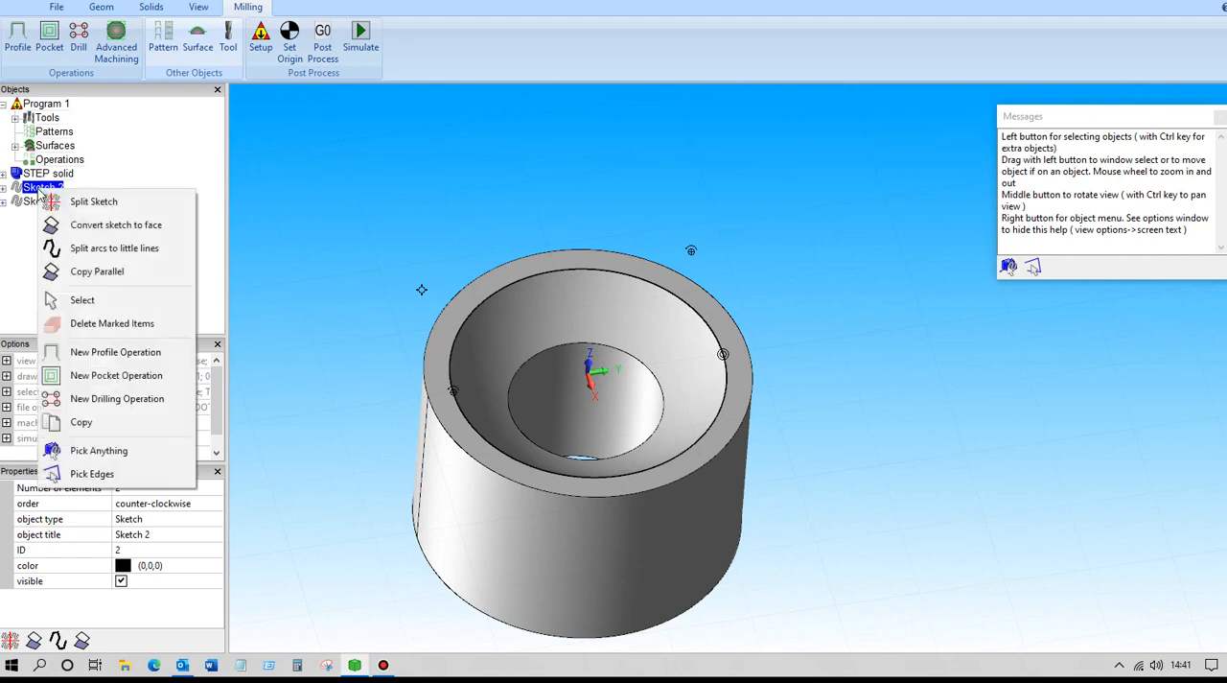
left_click(133, 380)
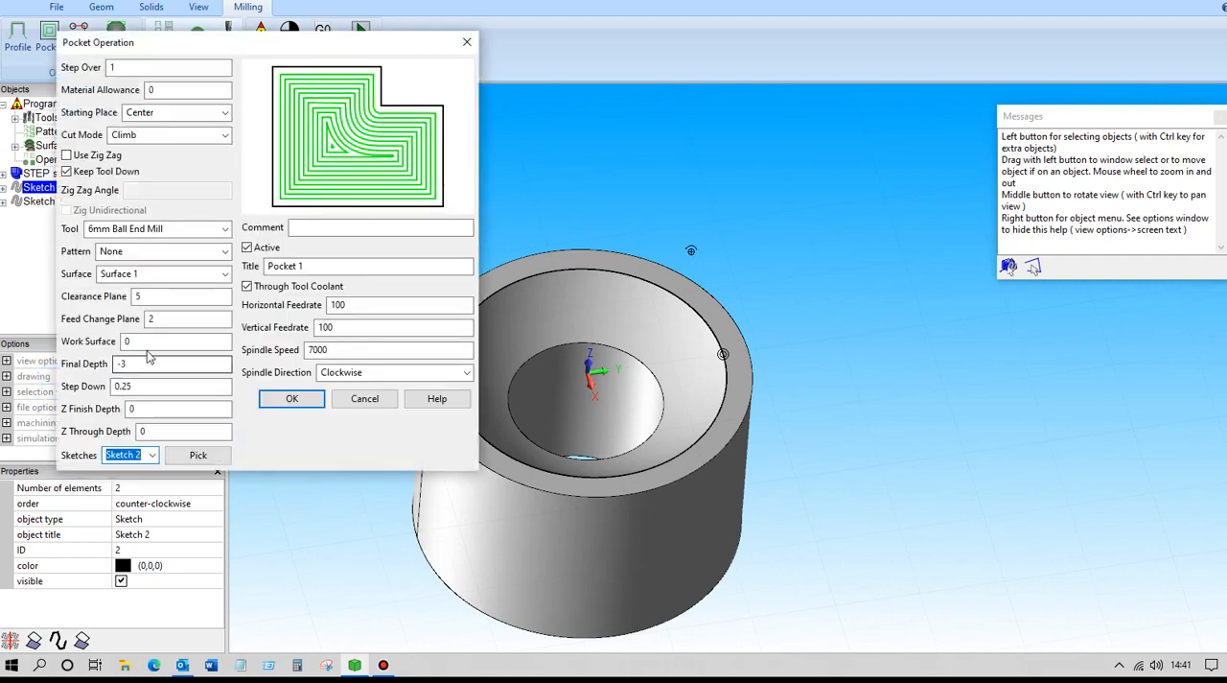
Keep the pocket's step over at 1 and material allowance at 0, and choose Center as the starting place.
left_click_drag(129, 67, 90, 66)
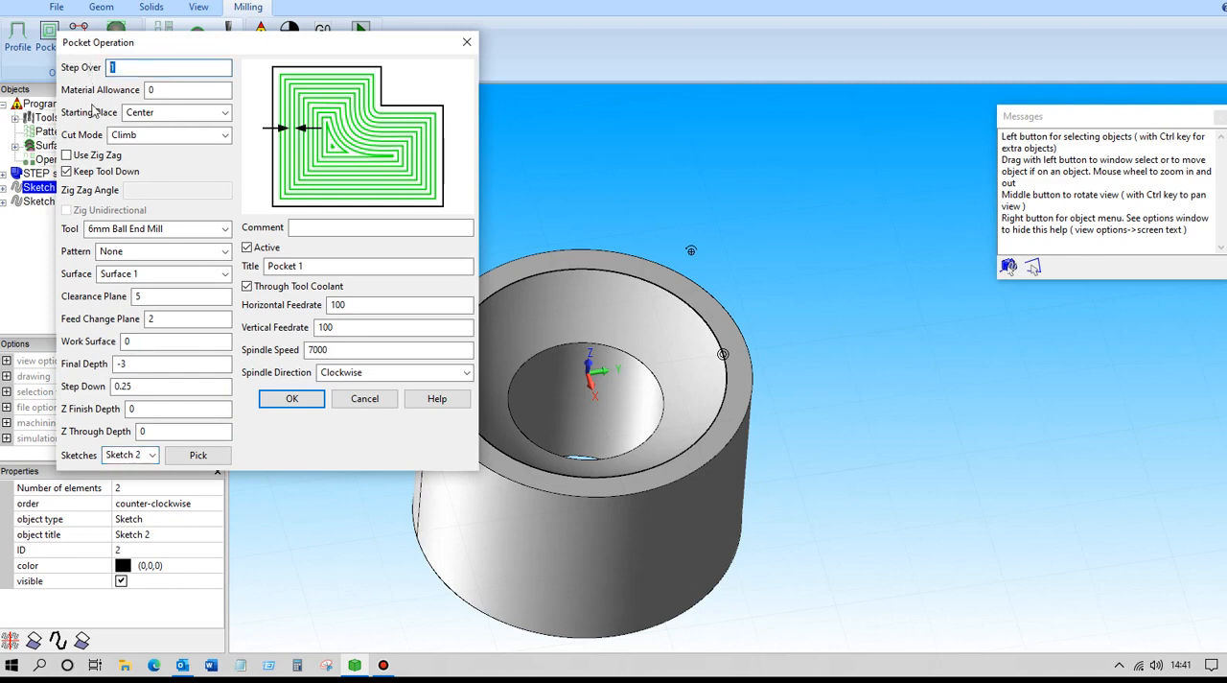
double_click(150, 90)
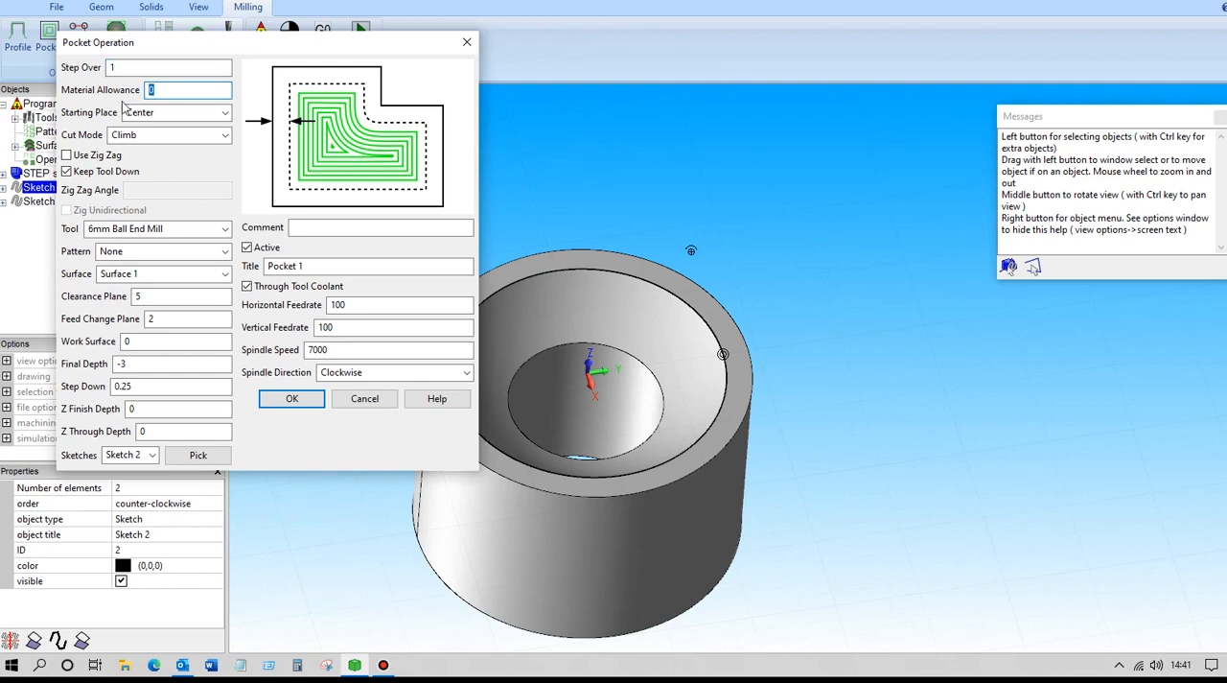
left_click(163, 115)
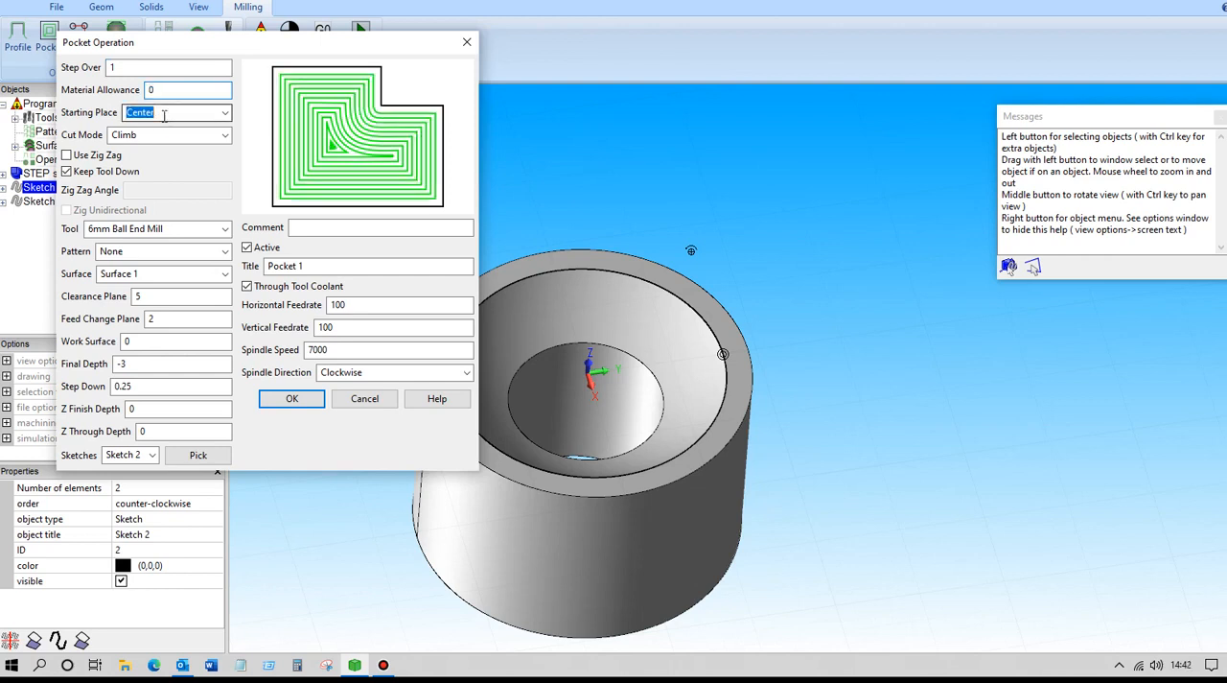
left_click(227, 113)
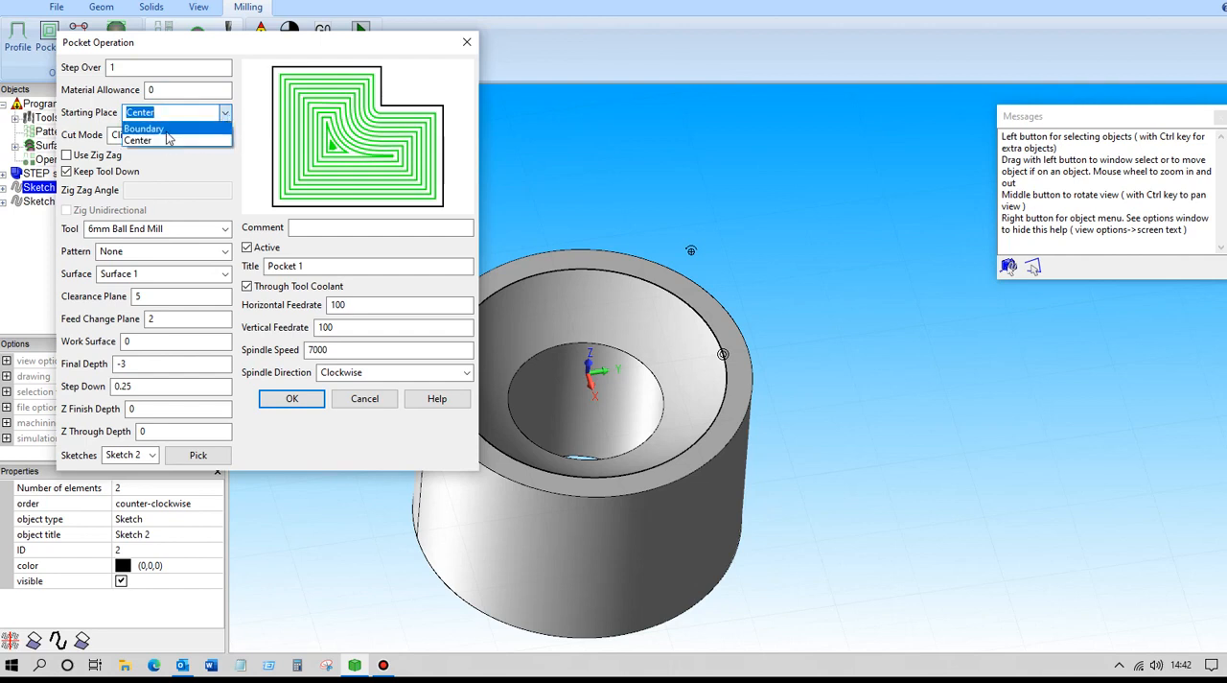
left_click(164, 134)
left_click(224, 114)
left_click(151, 141)
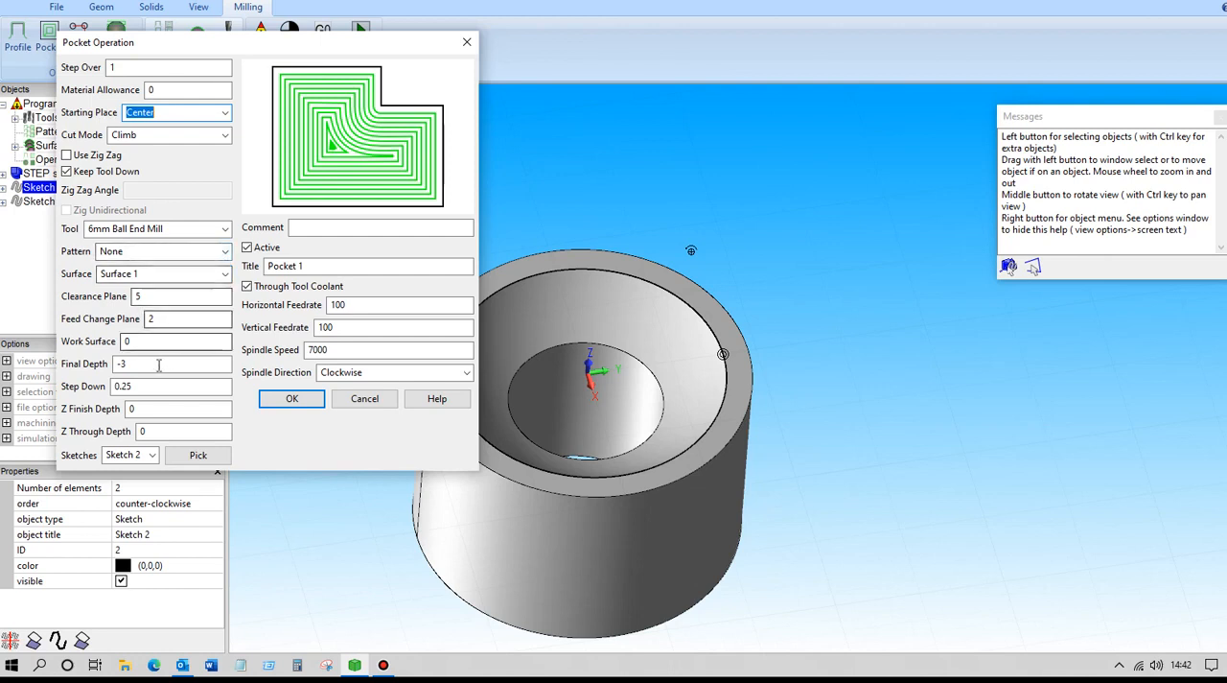
Create the pocket with clearance plane 5, feed change plane 2, work surface 0, final depth -3 and step down 0.25.
left_click(153, 297)
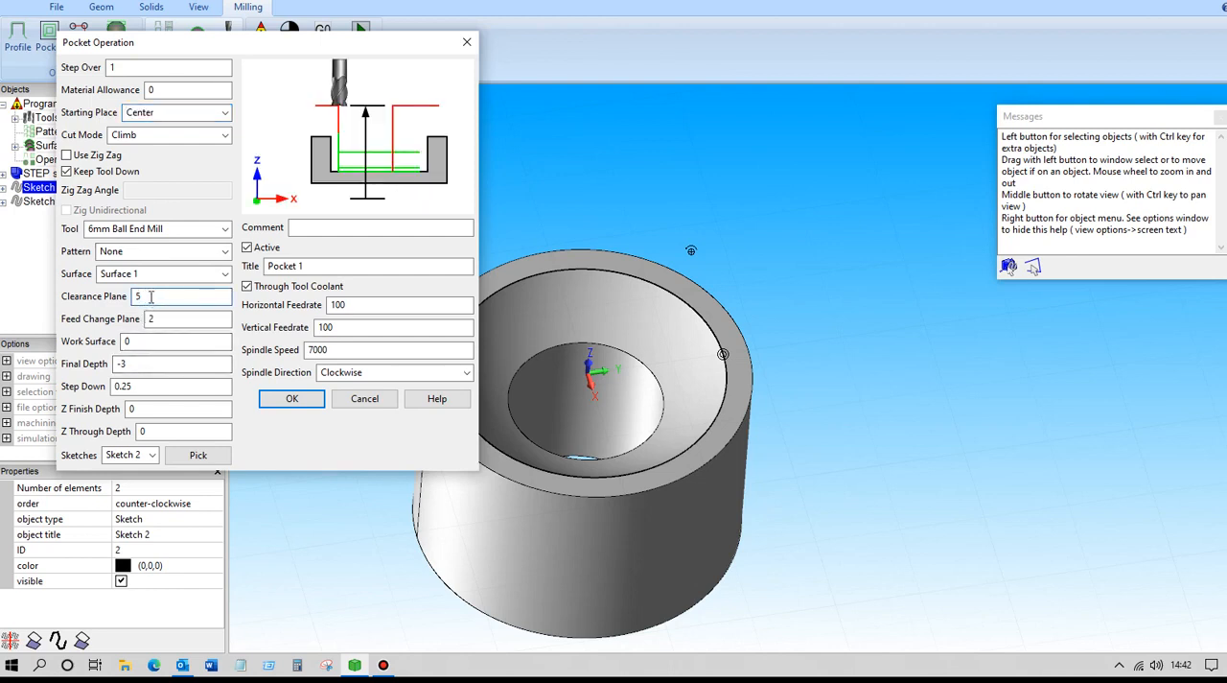
left_click(166, 321)
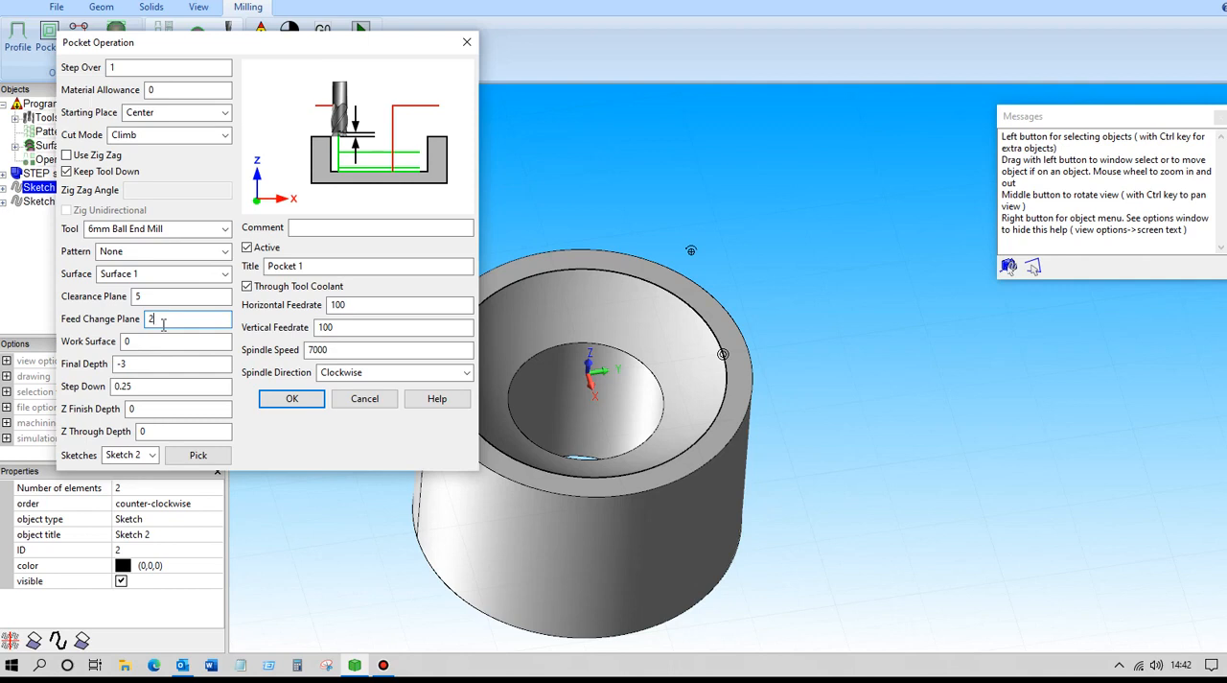
left_click(140, 345)
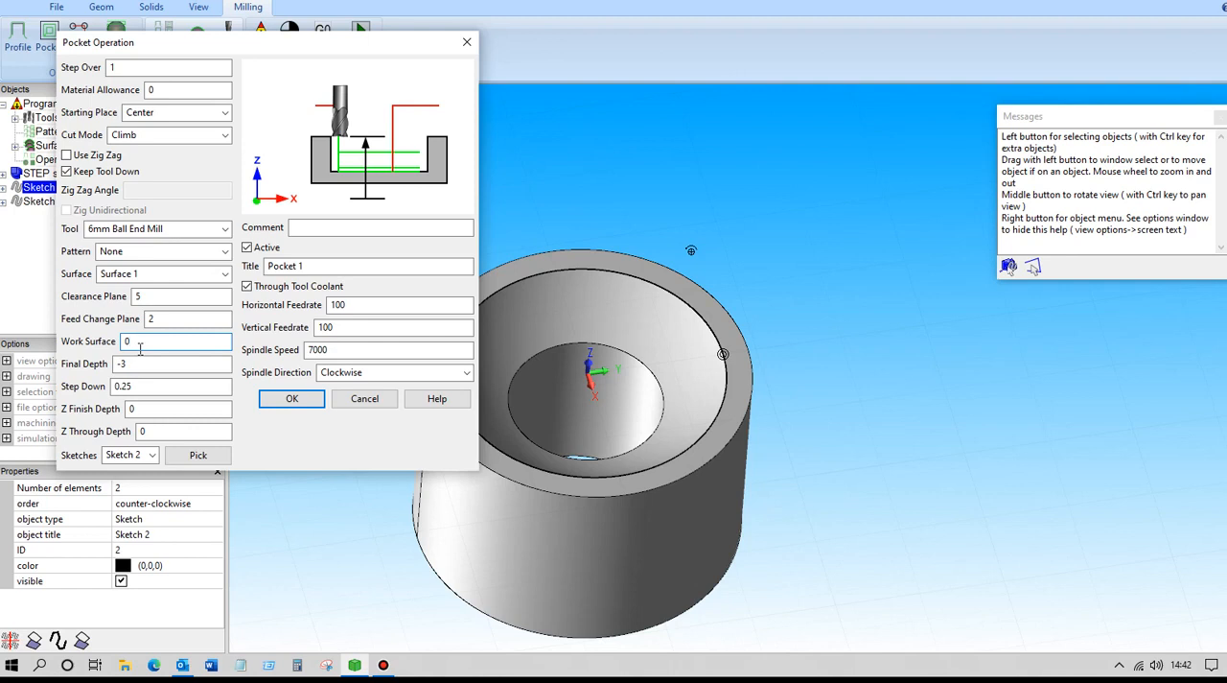
left_click(133, 364)
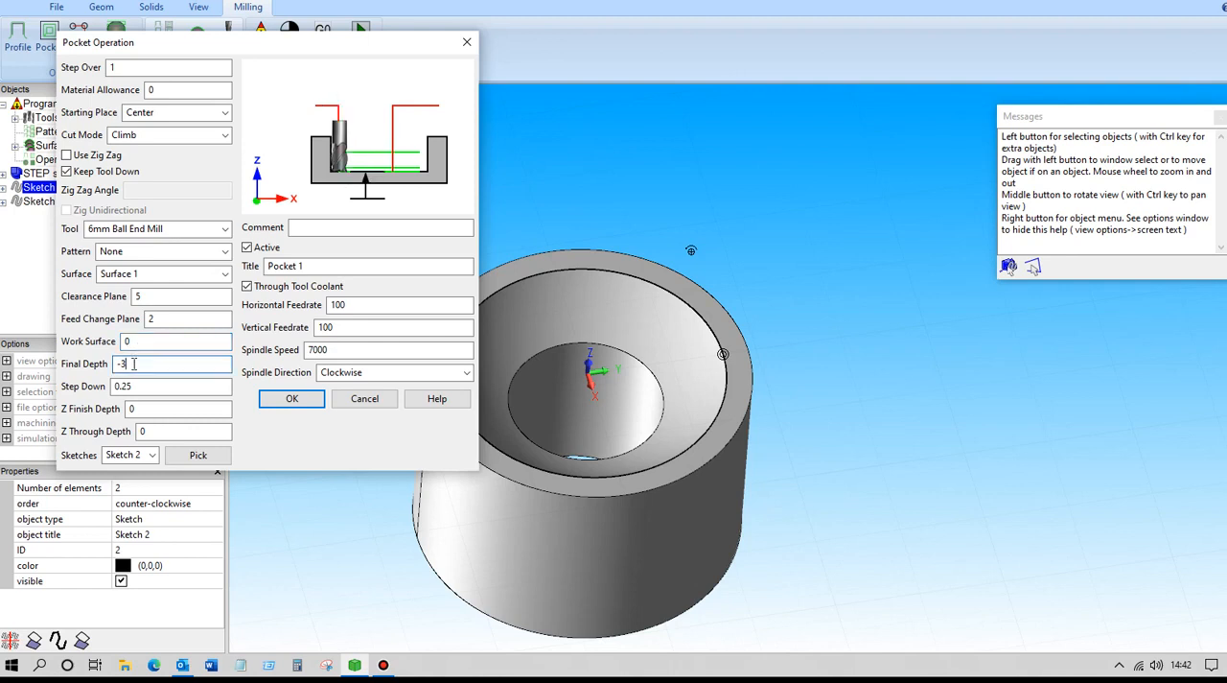
left_click(133, 386)
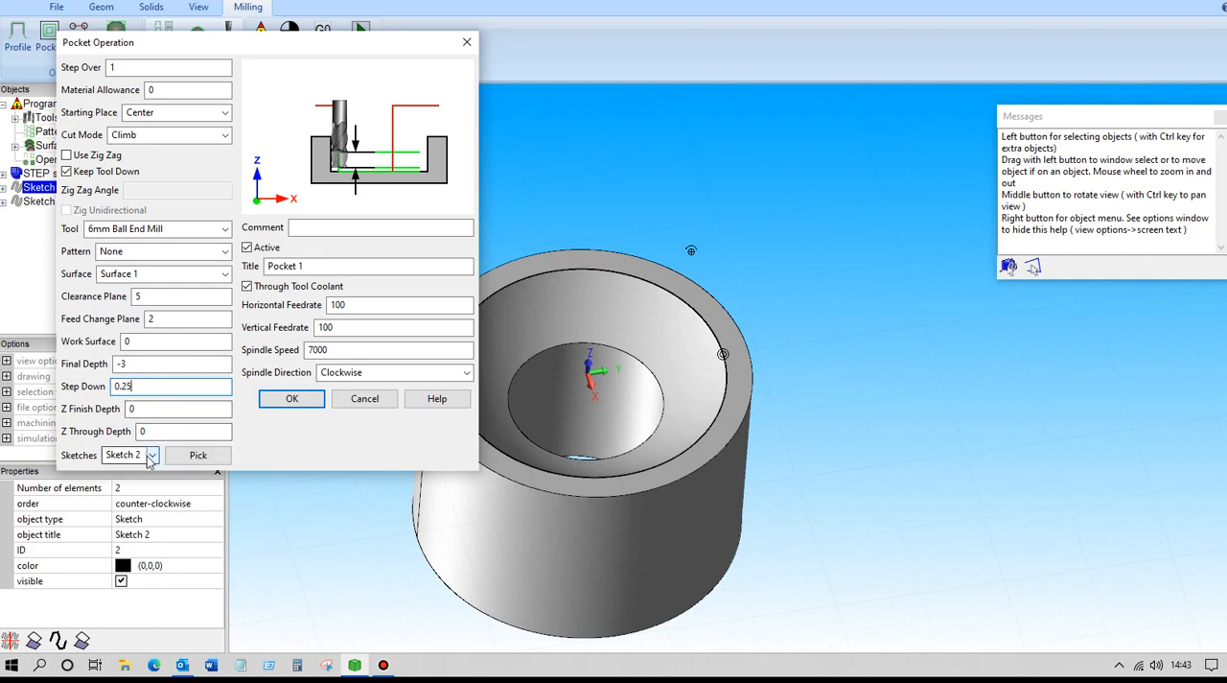
left_click(288, 399)
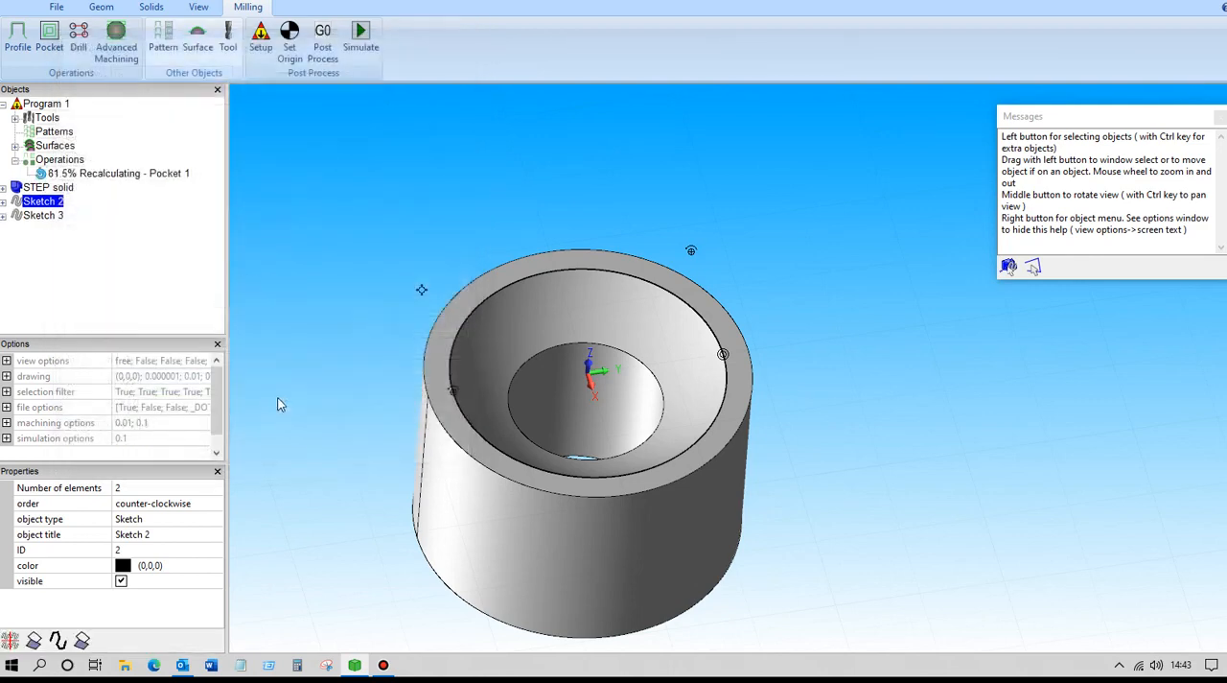
Inspect the pocket toolpath inside the bore and review the operation's step down setting, leaving the parameters as they are.
middle_click_drag(302, 232, 390, 297)
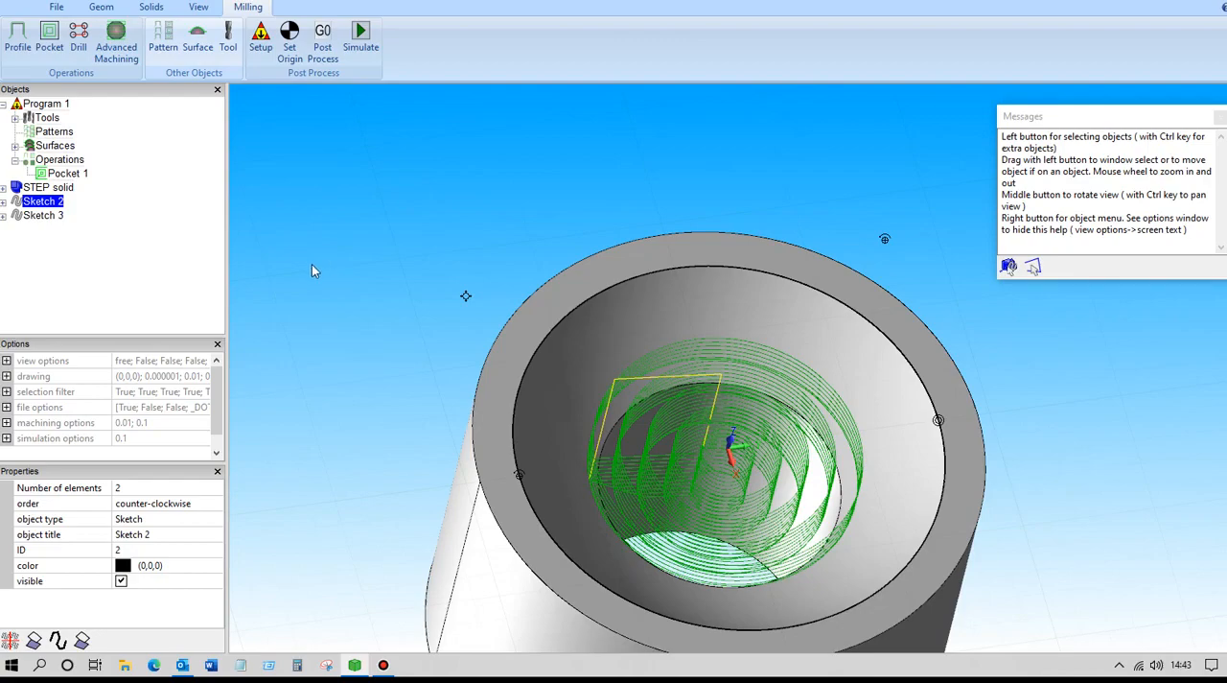
scroll(311, 264, "up", 1)
mouse_move(311, 264)
middle_mouse_down()
mouse_move(288, 218)
mouse_move(314, 240)
mouse_move(305, 302)
mouse_move(297, 223)
mouse_move(258, 242)
mouse_move(293, 259)
middle_mouse_up()
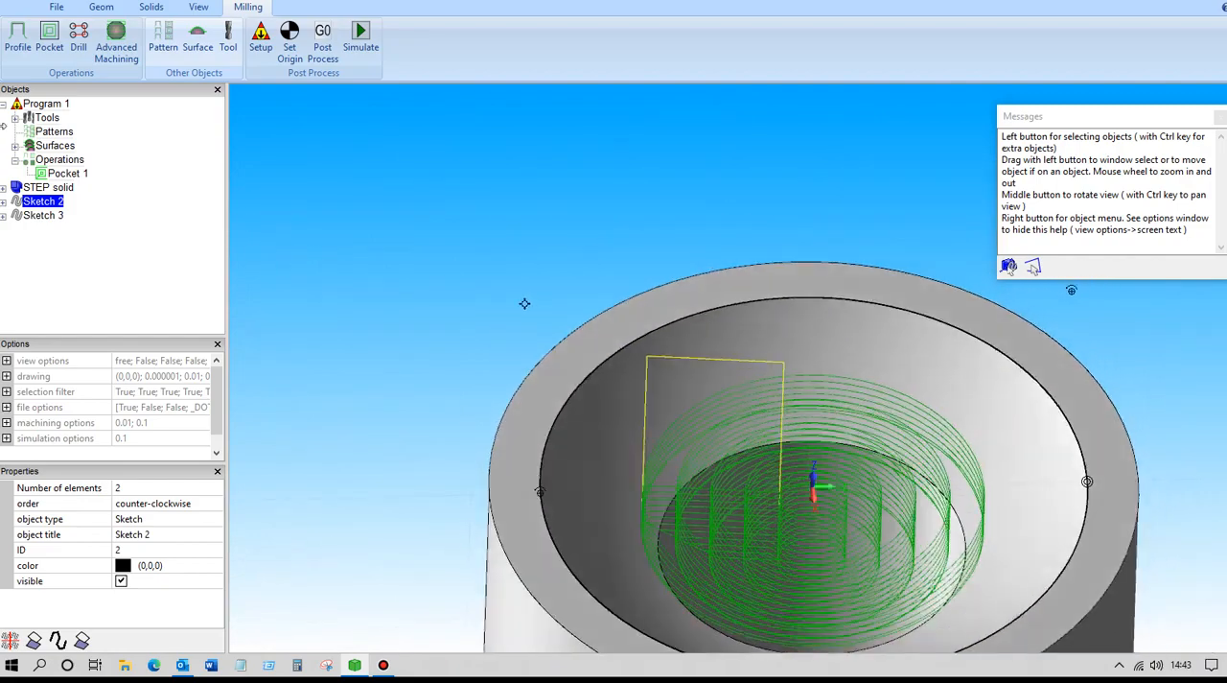
left_click(74, 176)
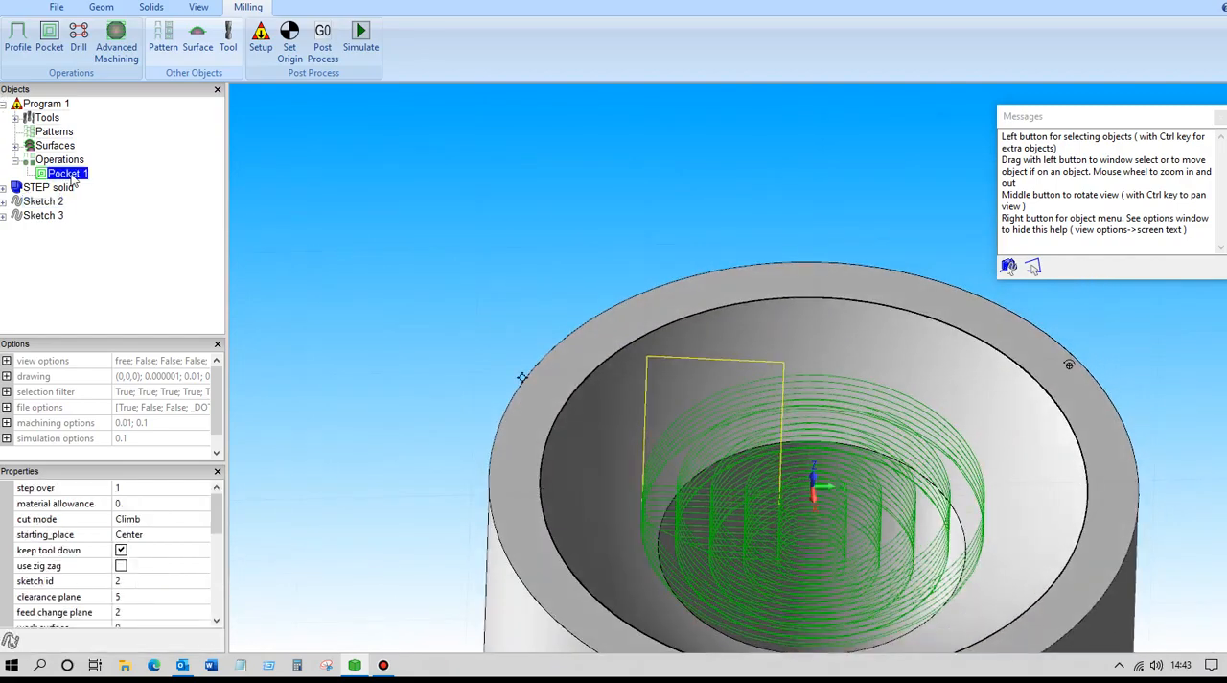
double_click(59, 176)
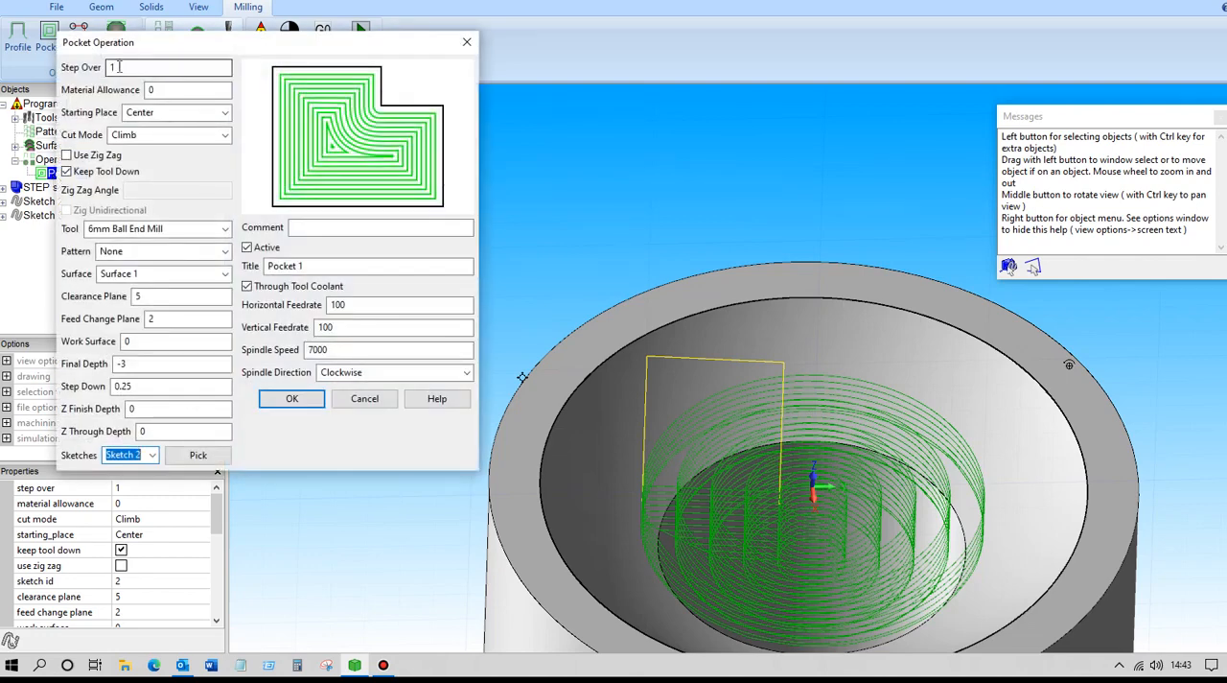
left_click_drag(139, 385, 119, 387)
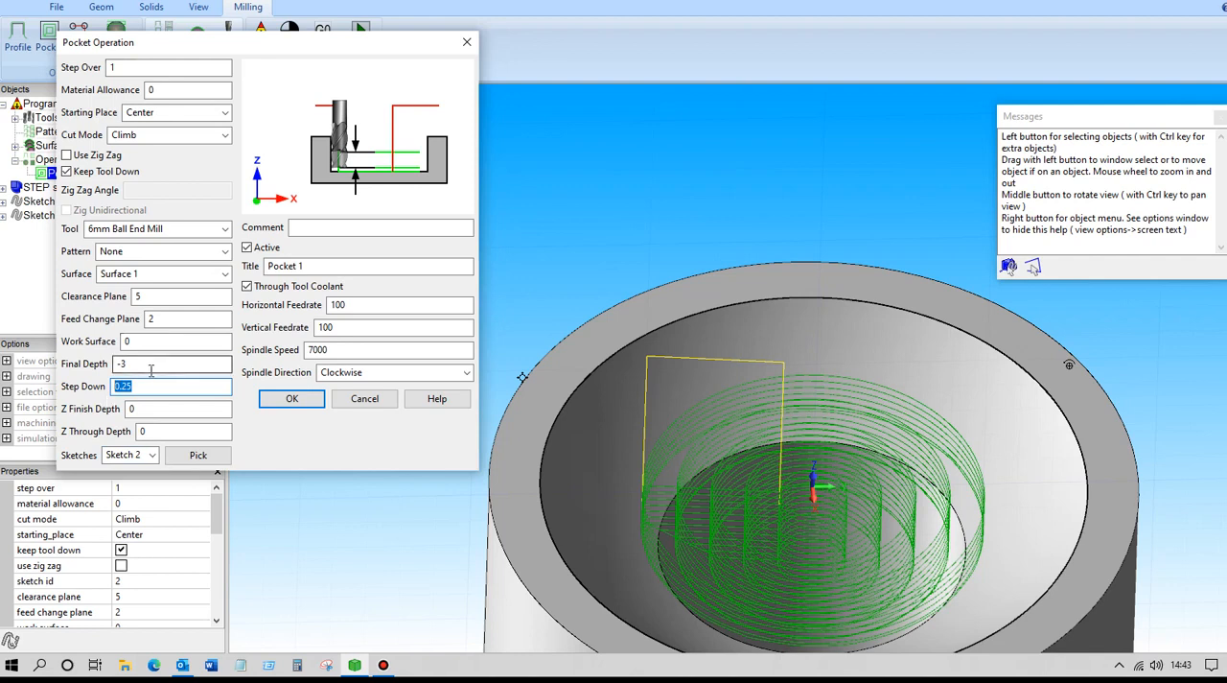
left_click(295, 399)
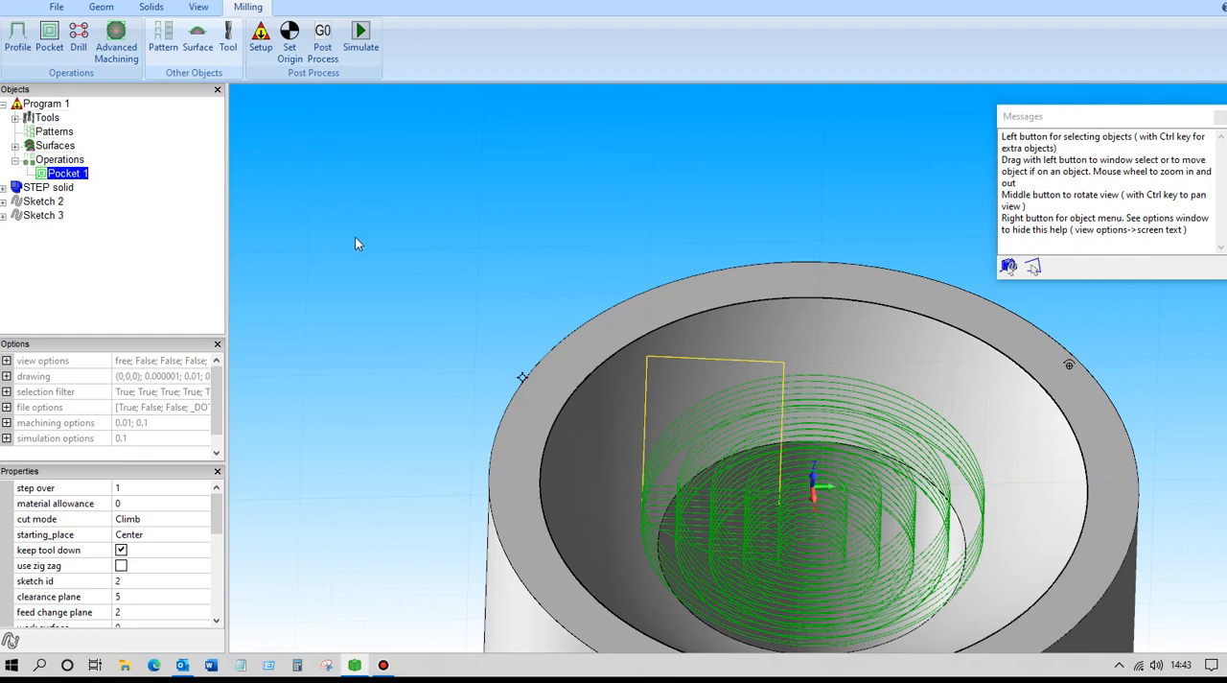
Start the machining simulation and save the drawing as sphere in the support folder.
left_click(361, 35)
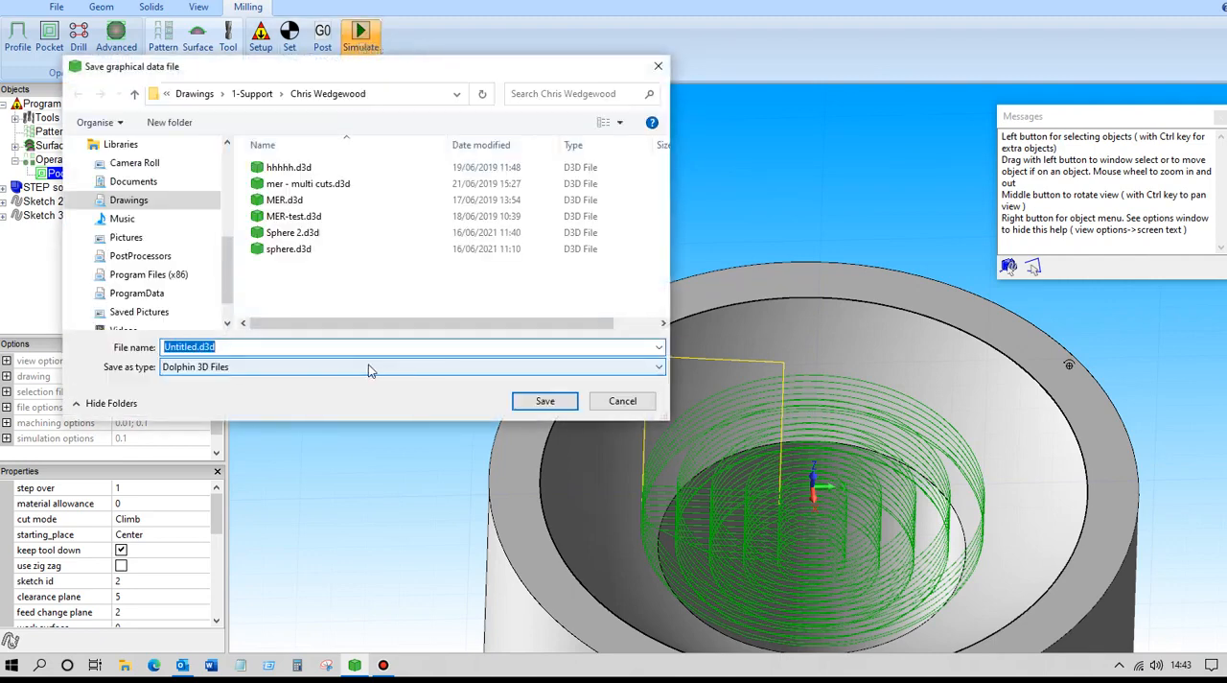
type("sphere5")
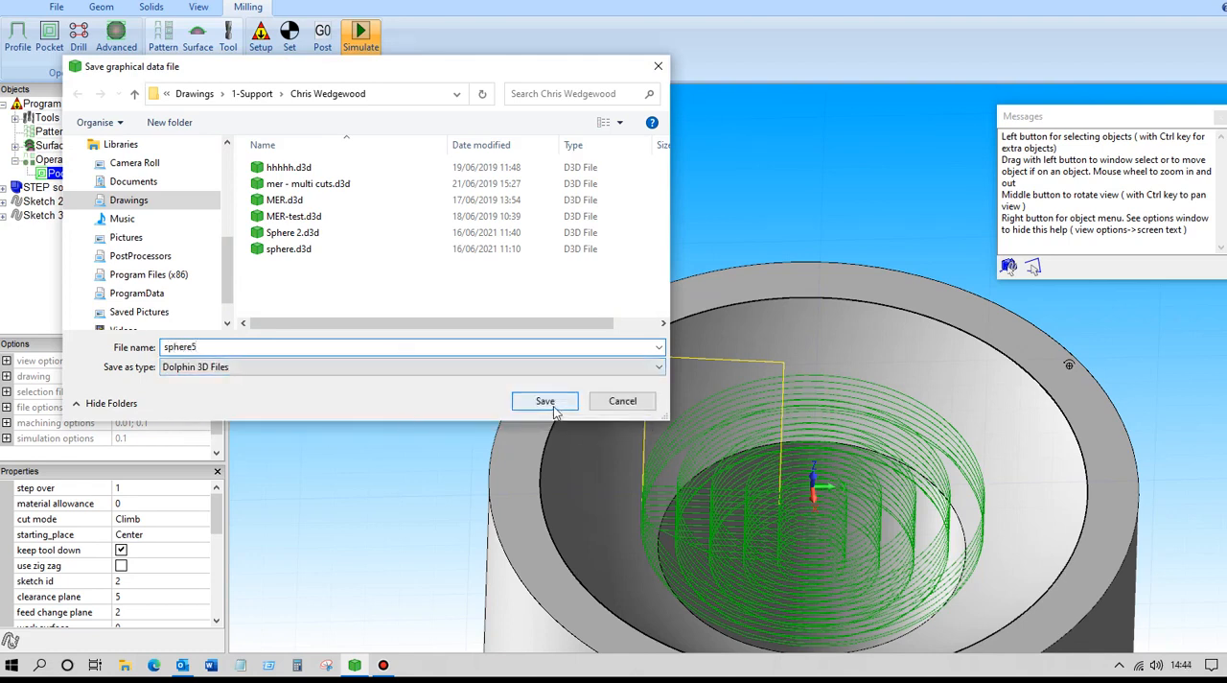
left_click(544, 401)
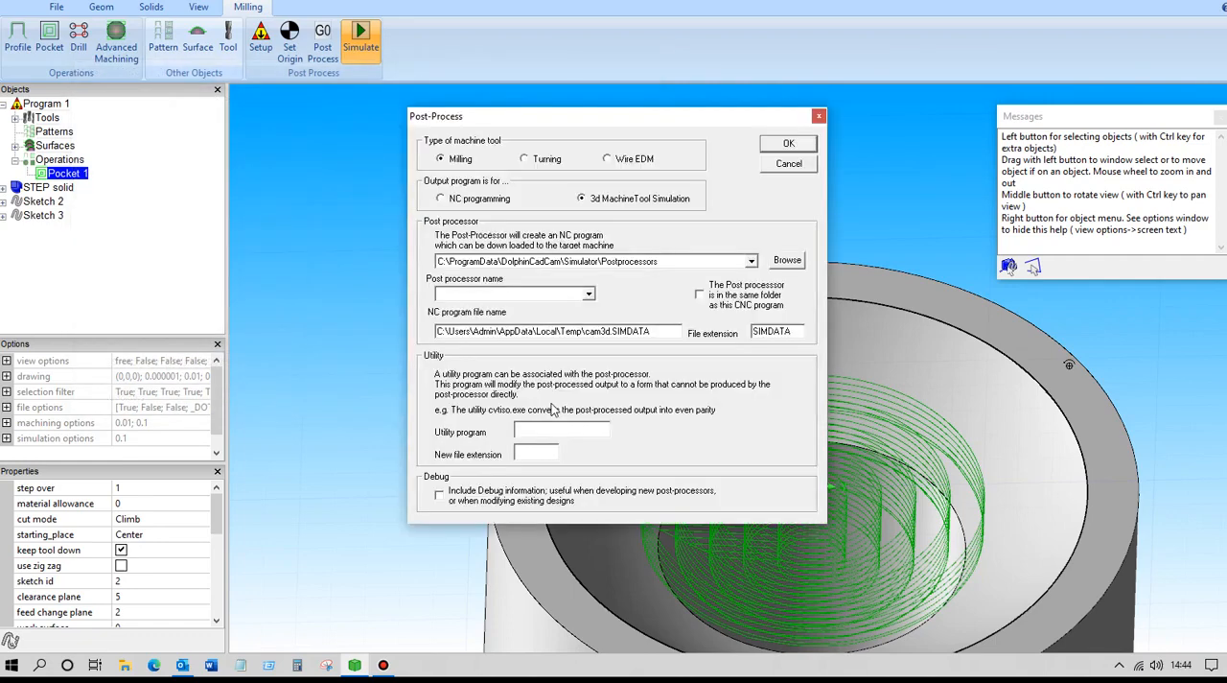
Post-process the milling program for 3D machine tool simulation with the SM_Vertical Mill.ppr post processor.
left_click(589, 294)
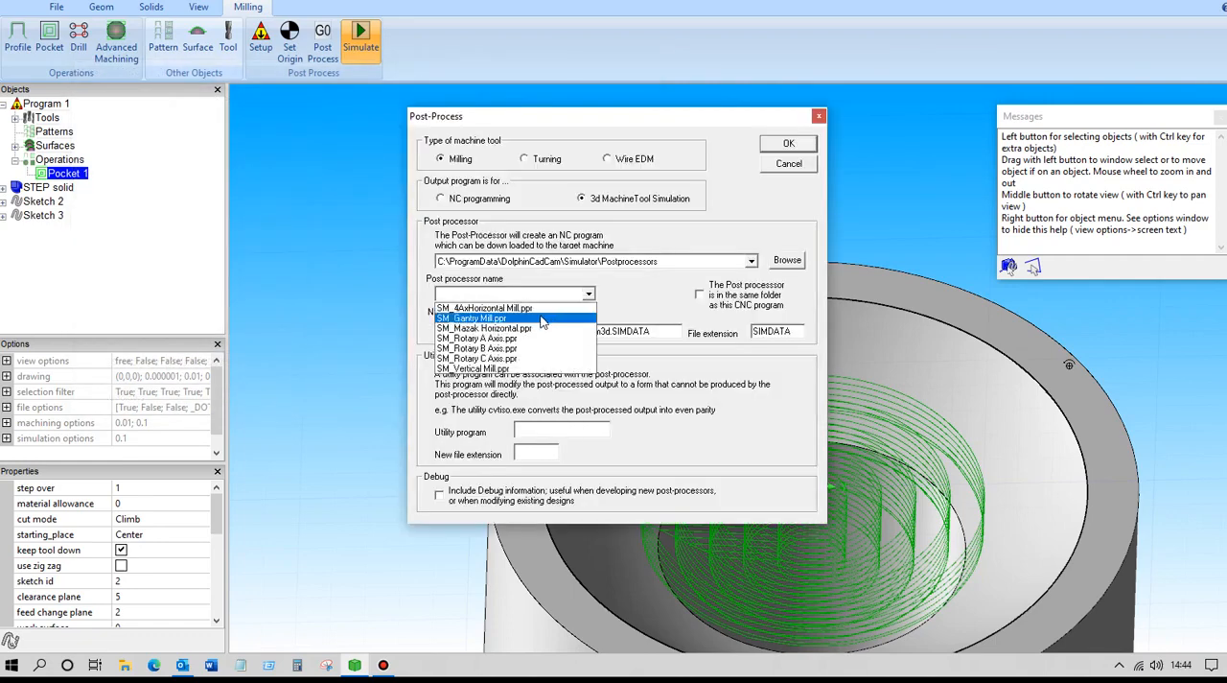
left_click(491, 372)
left_click(773, 146)
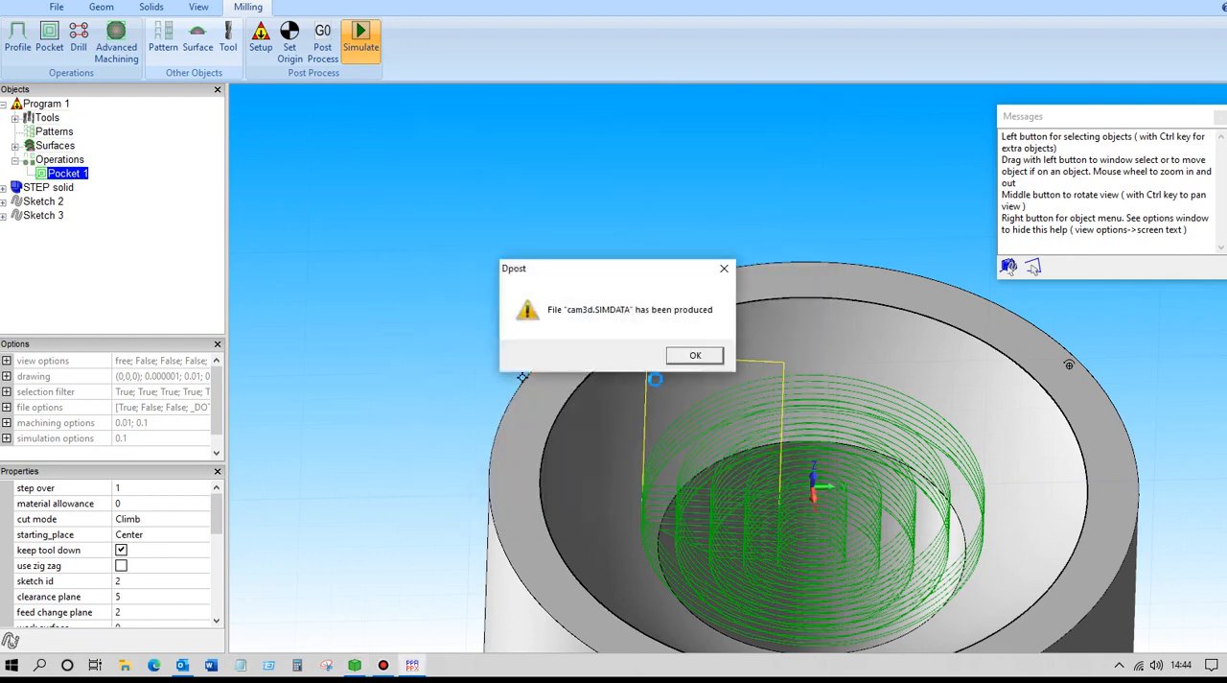
left_click(691, 355)
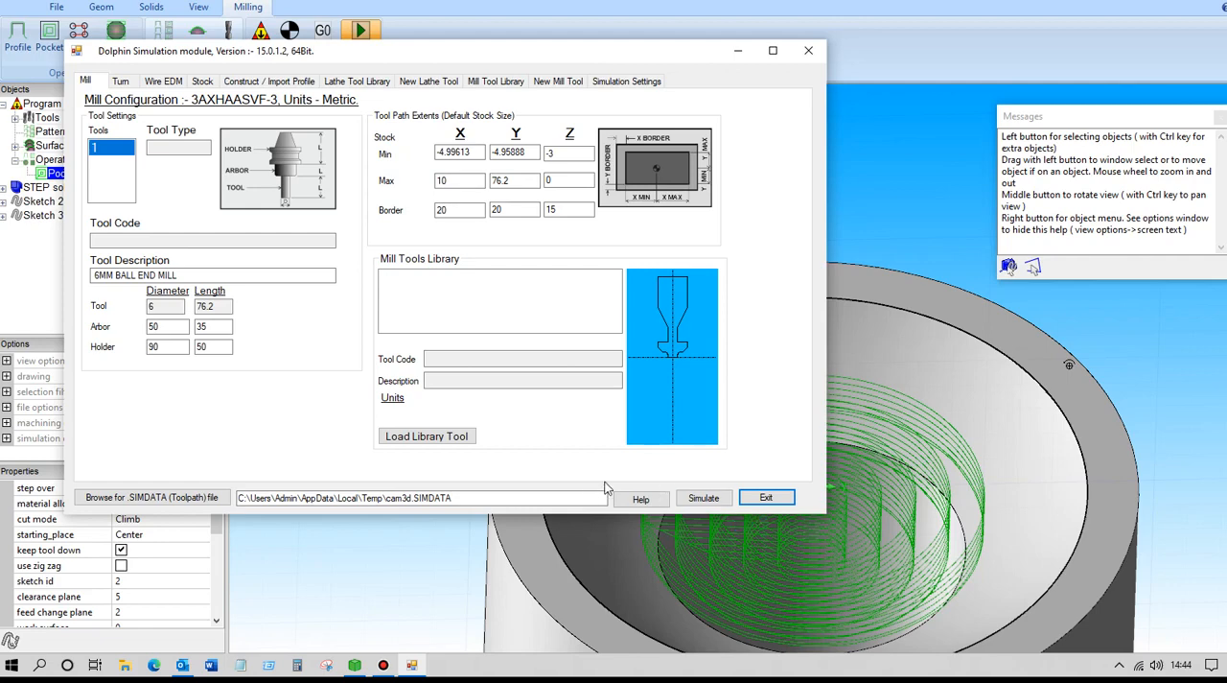
Run the simulation of the pocket toolpath with the default stock and watch the cut up close.
left_click(686, 497)
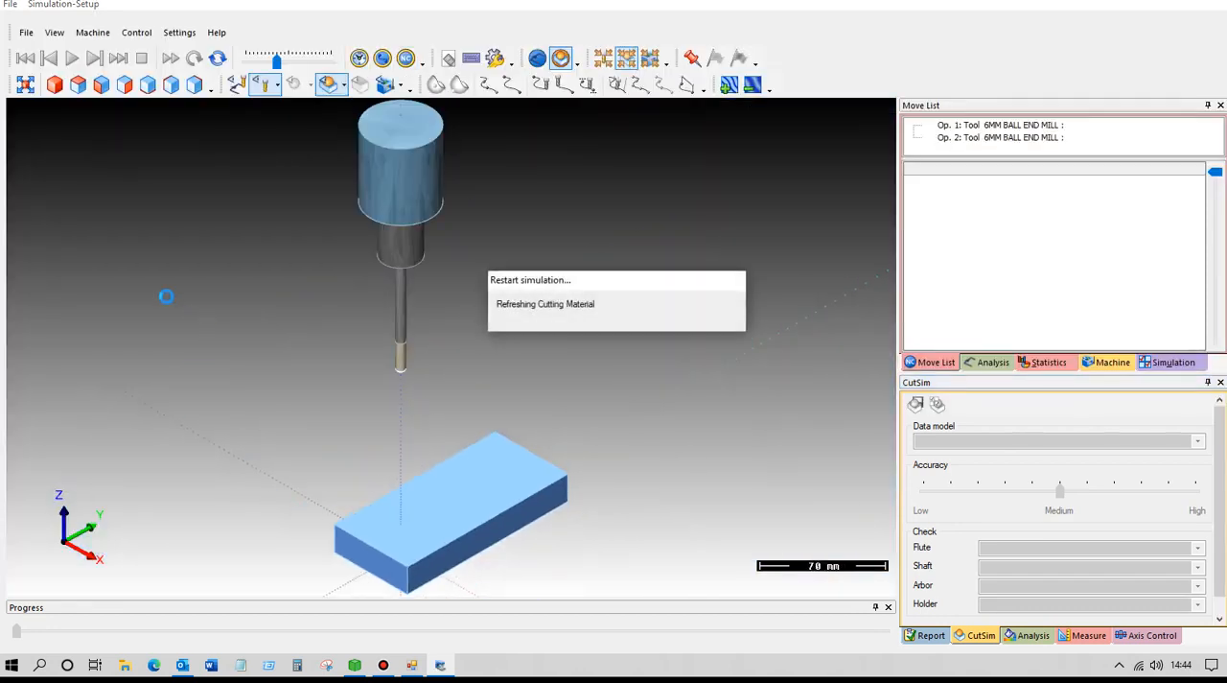
left_click(72, 59)
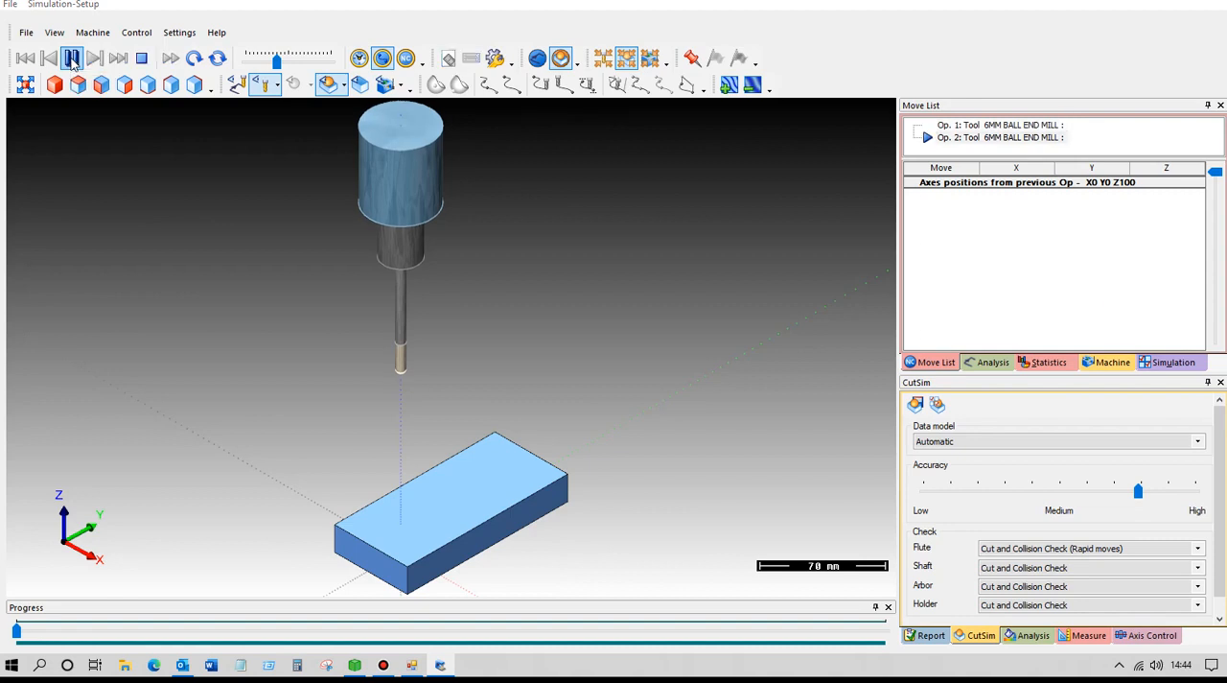
scroll(397, 466, "up", 5)
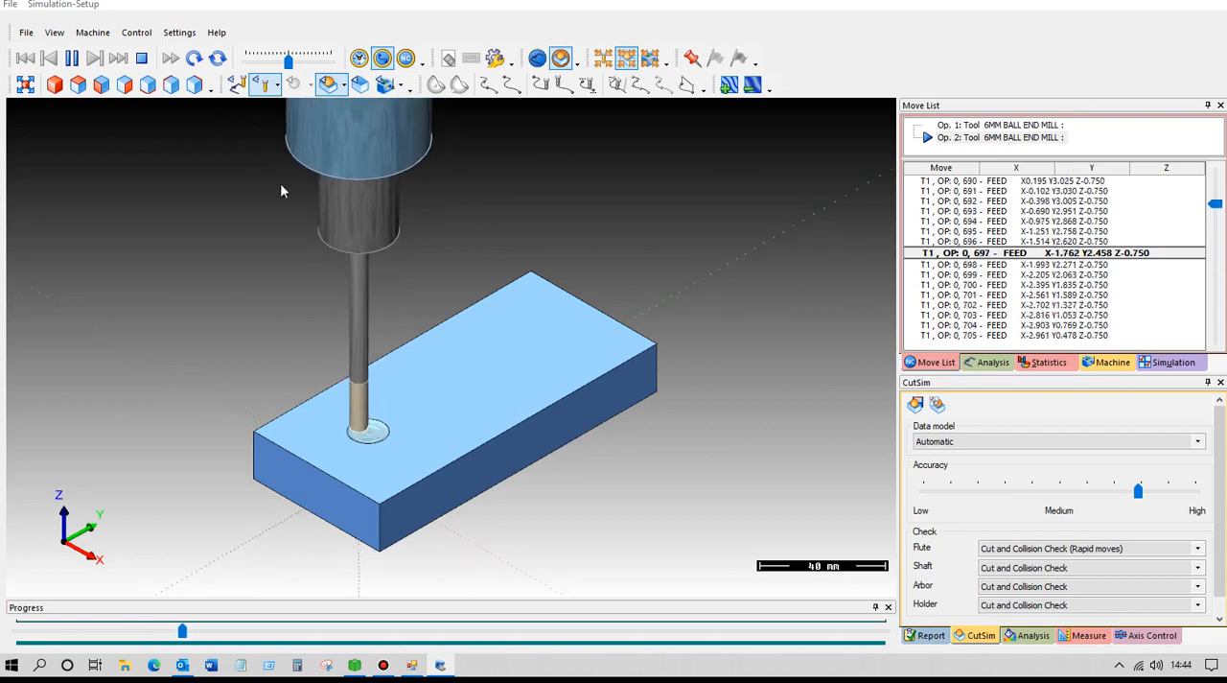
scroll(457, 368, "up", 5)
scroll(481, 365, "down", 3)
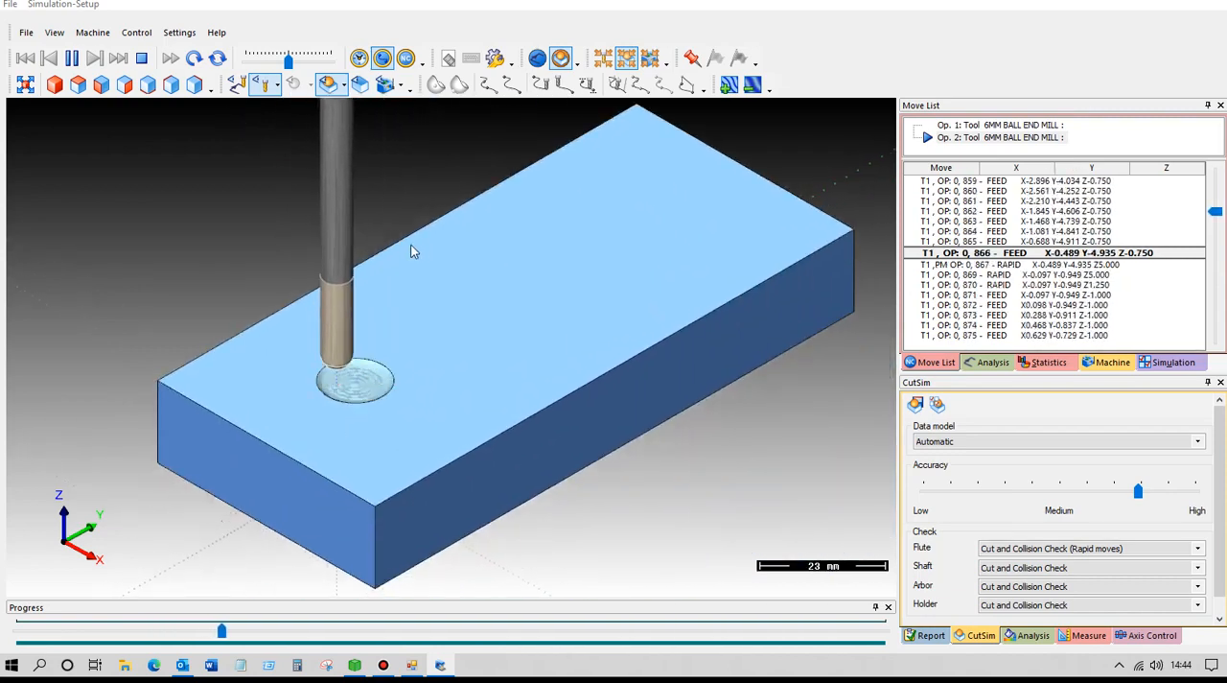